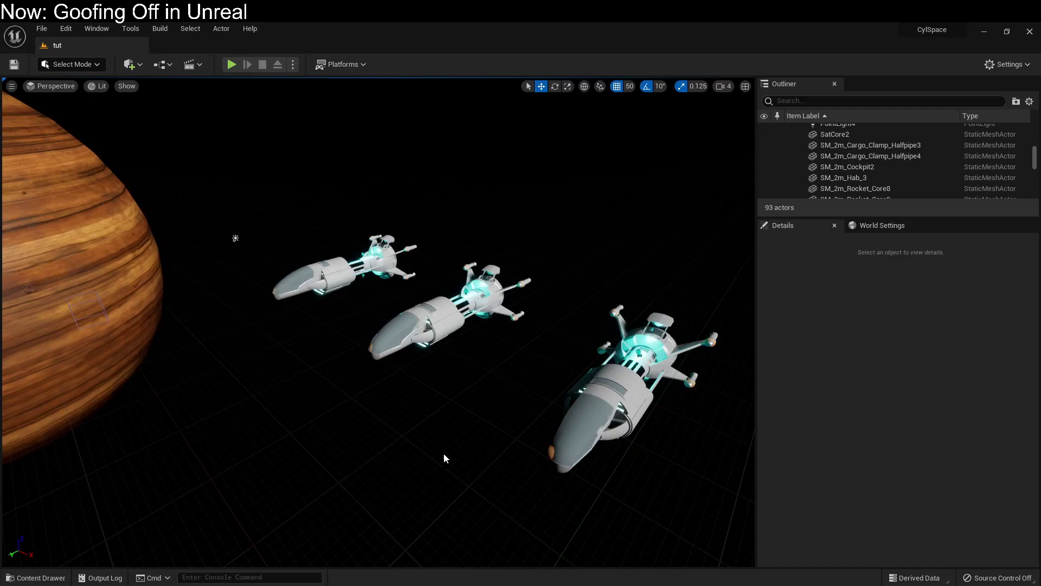
Try moving the middle ship's cockpit on its own and undo the move
click(389, 329)
drag(405, 308, 556, 302)
key(ctrl+z)
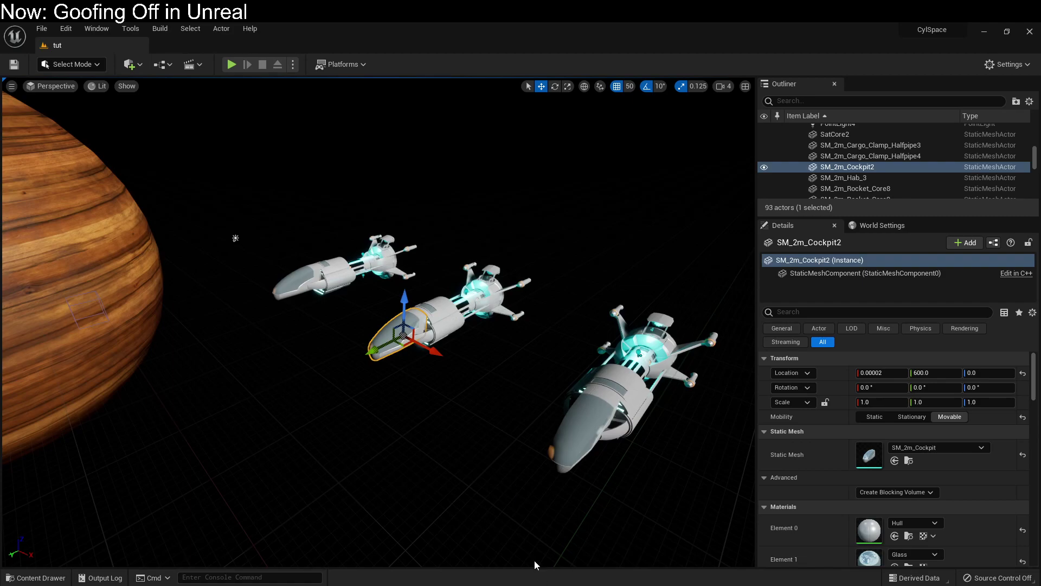
Examine the separate meshes that make up the ShipCore ship, selecting its shim riders, body section and a wing maneuver rocket
right_drag(412, 454, 366, 453)
click(535, 345)
click(536, 345)
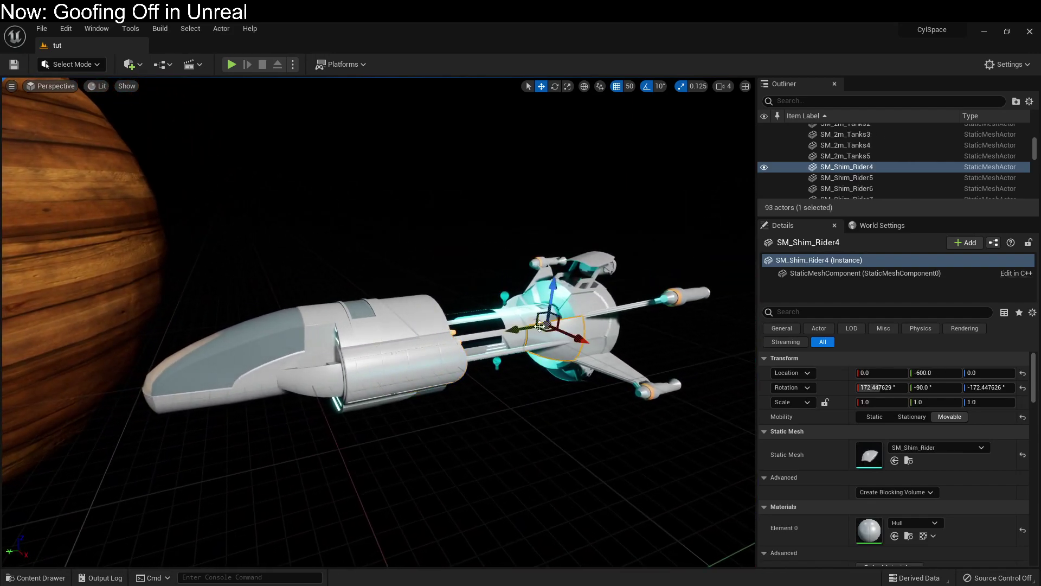
click(396, 309)
click(302, 386)
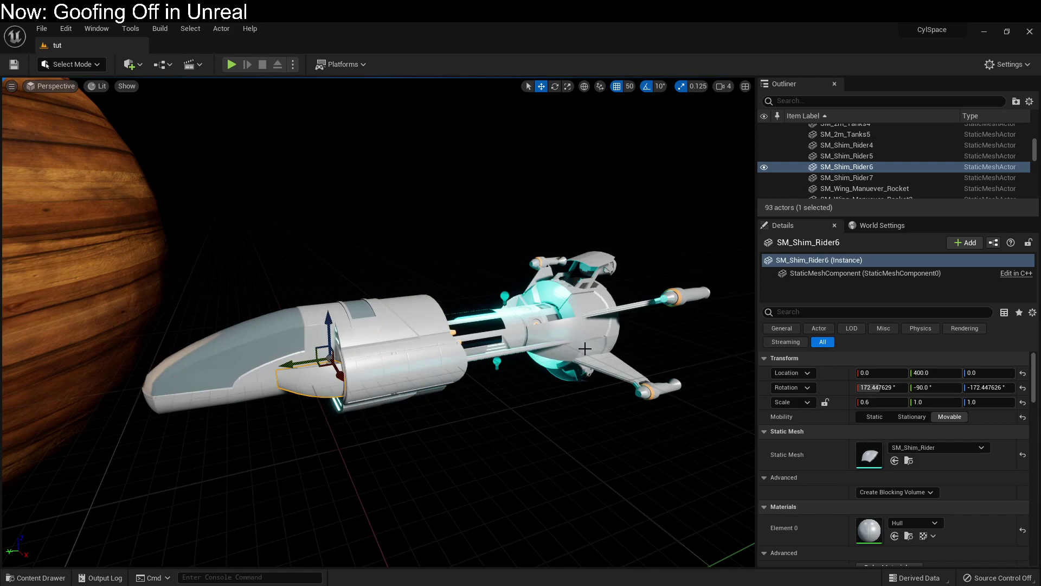
click(622, 376)
Raise the whole ShipCore ship to a Z location of 600 and undo the move
scroll(894, 196, up, 5)
scroll(868, 173, up, 1)
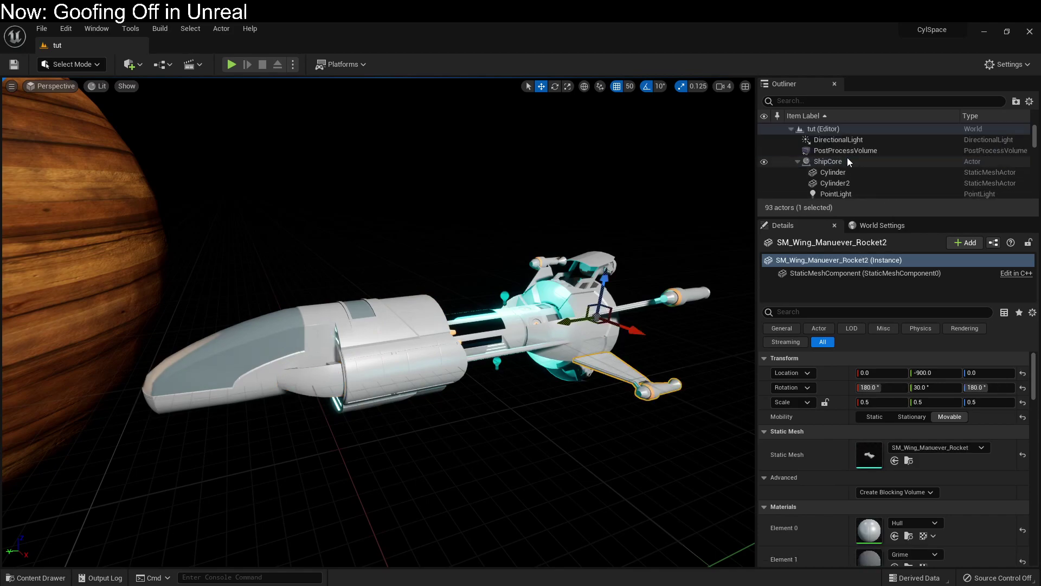
click(847, 160)
drag(433, 304, 377, 152)
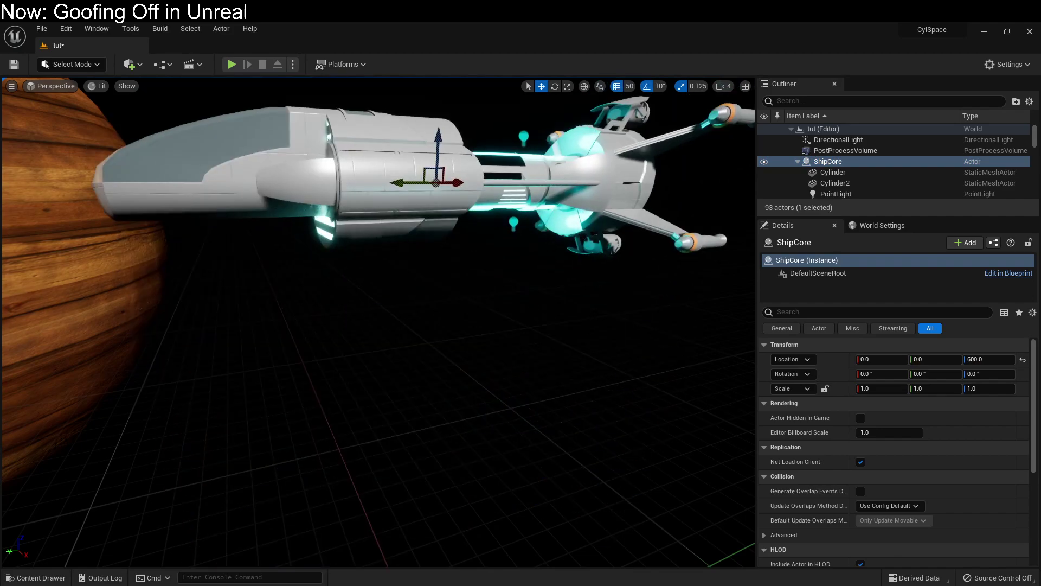
key(ctrl+z)
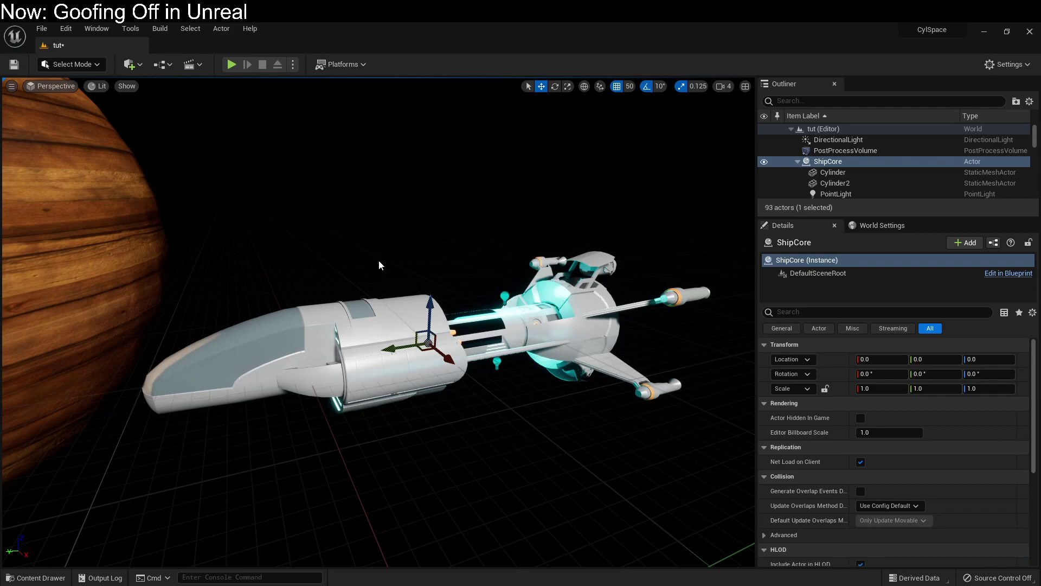
Duplicate only the ShipCore parent actor to X -500, Z 600 and delete the duplicate
alt+drag(378, 259, 456, 278)
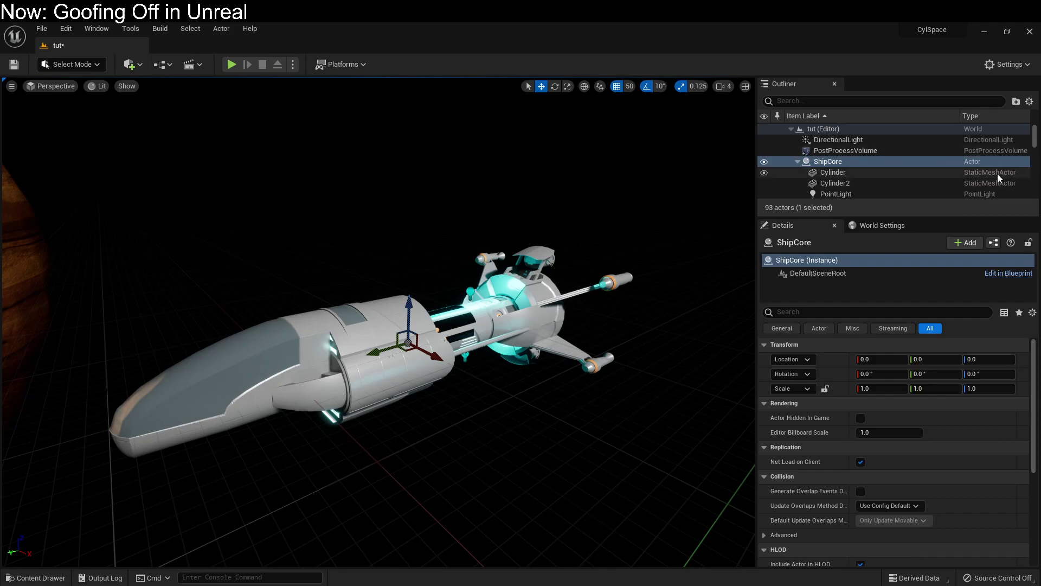
scroll(999, 181, down, 1)
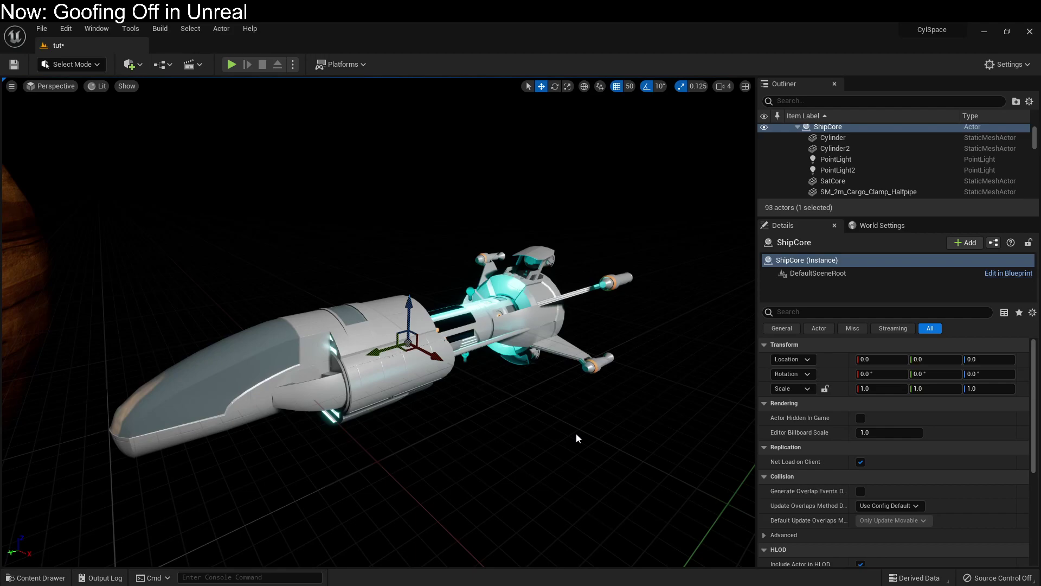
click(862, 128)
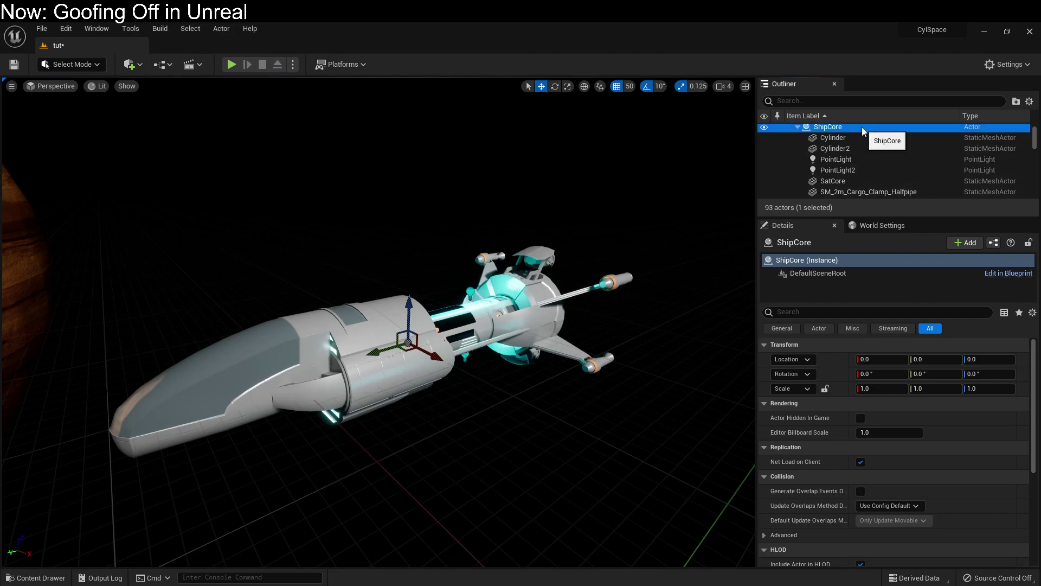
scroll(861, 128, up, 2)
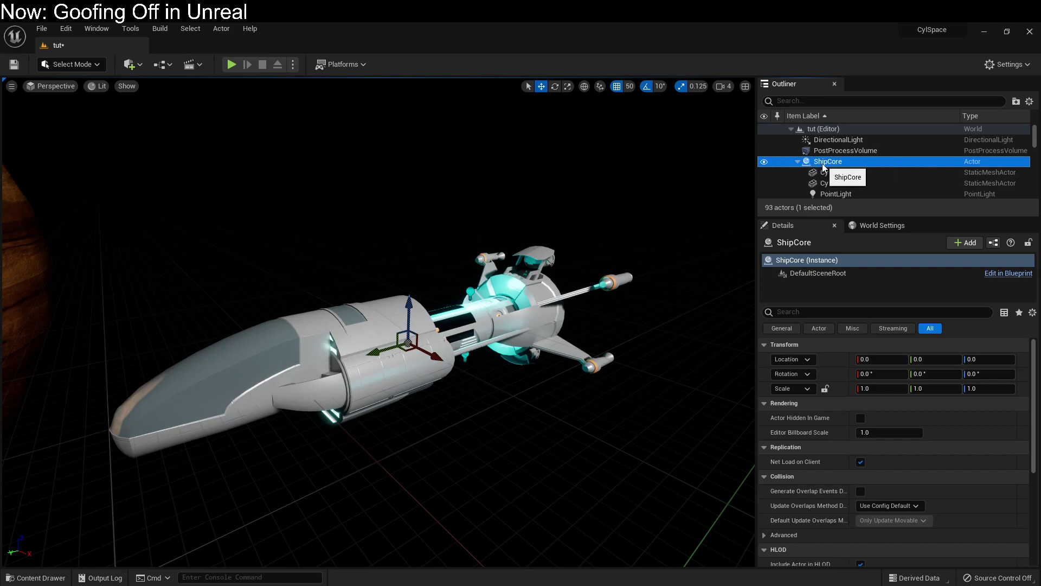
alt+drag(437, 356, 375, 326)
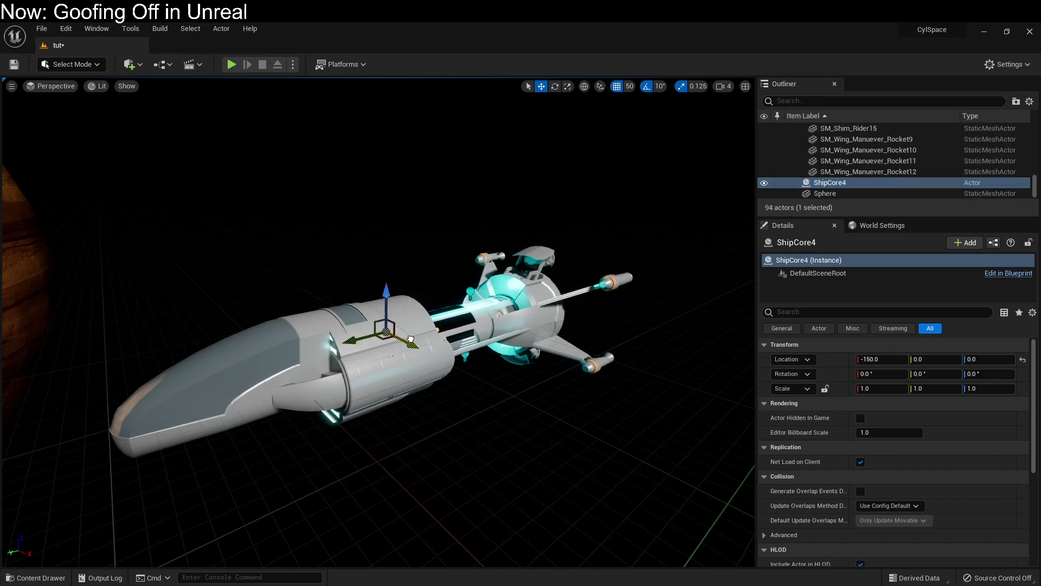
drag(347, 269, 348, 147)
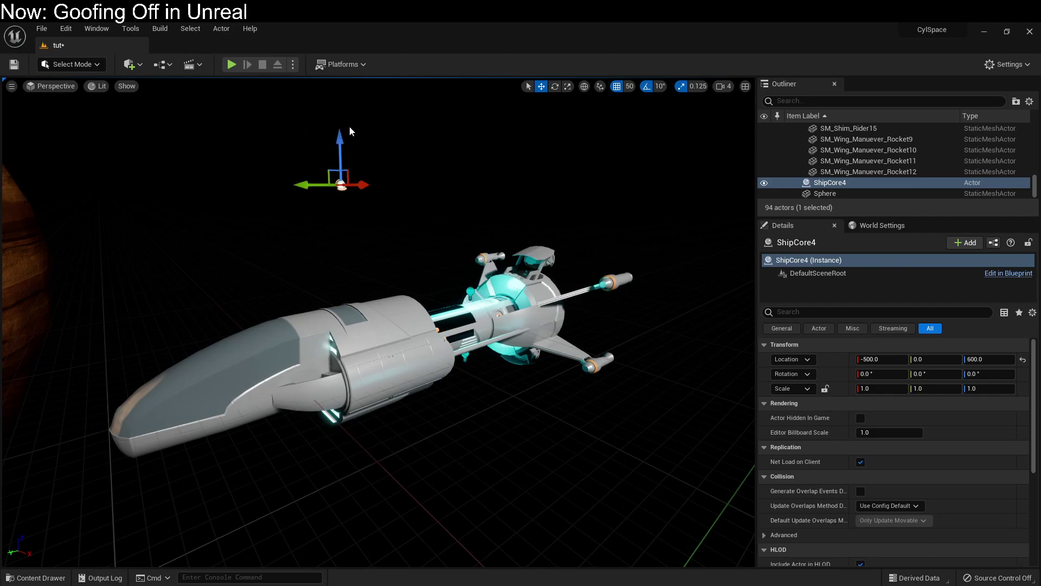
key(Delete)
Delete the original ShipCore parent actor and undo the deletion
scroll(856, 174, up, 15)
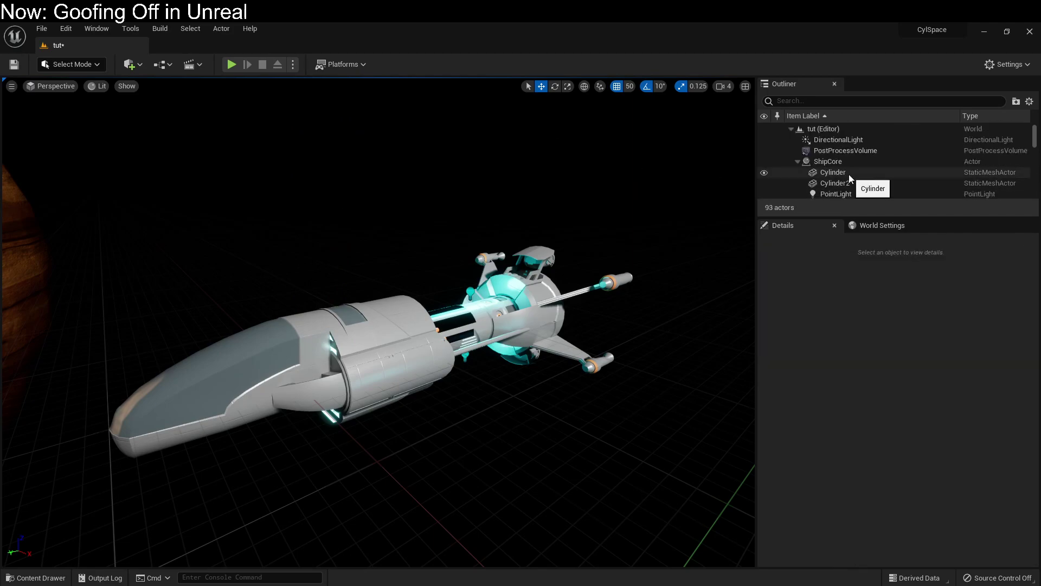
click(841, 162)
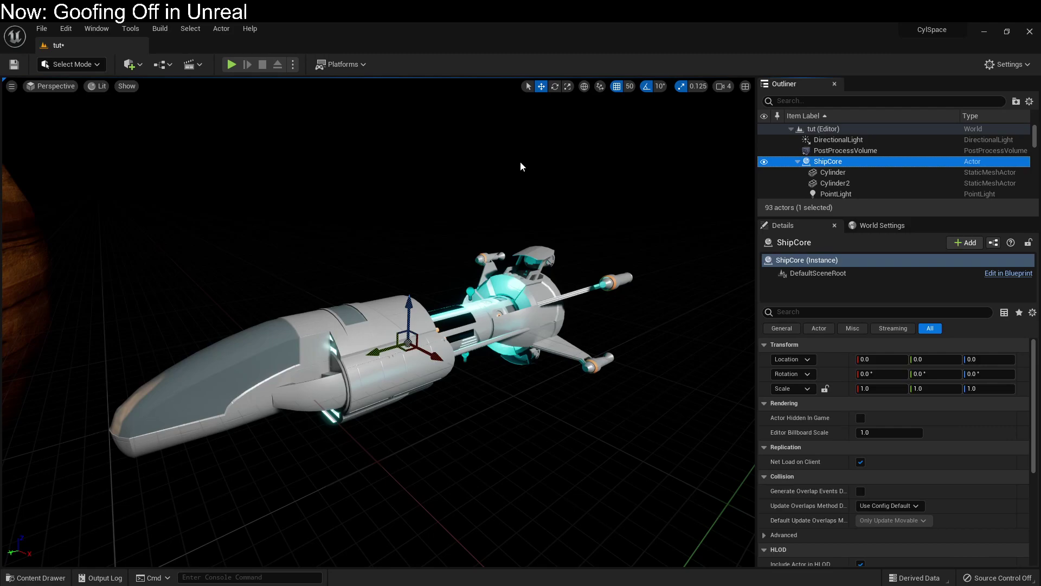
key(Delete)
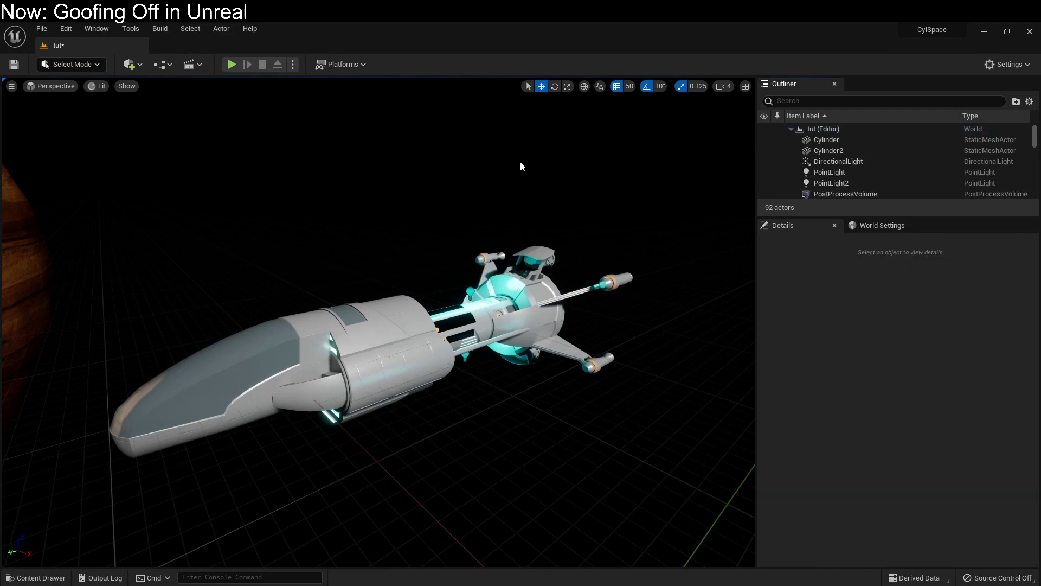
key(ctrl+z)
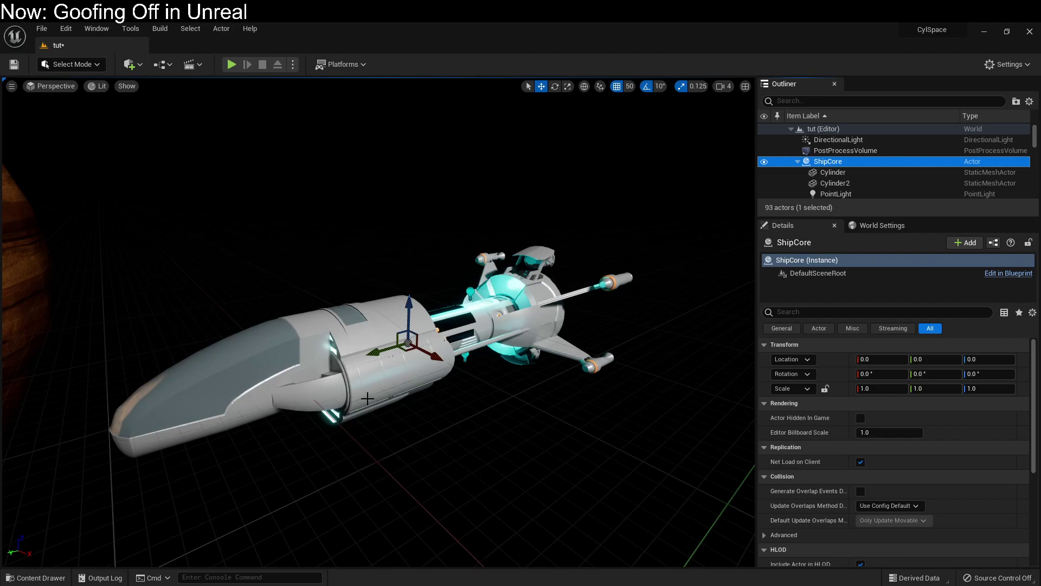
Place the SM_2-4m_Hab_ static mesh from the StaticMesh folder in the level above the ships
right_drag(154, 526, 182, 519)
click(35, 577)
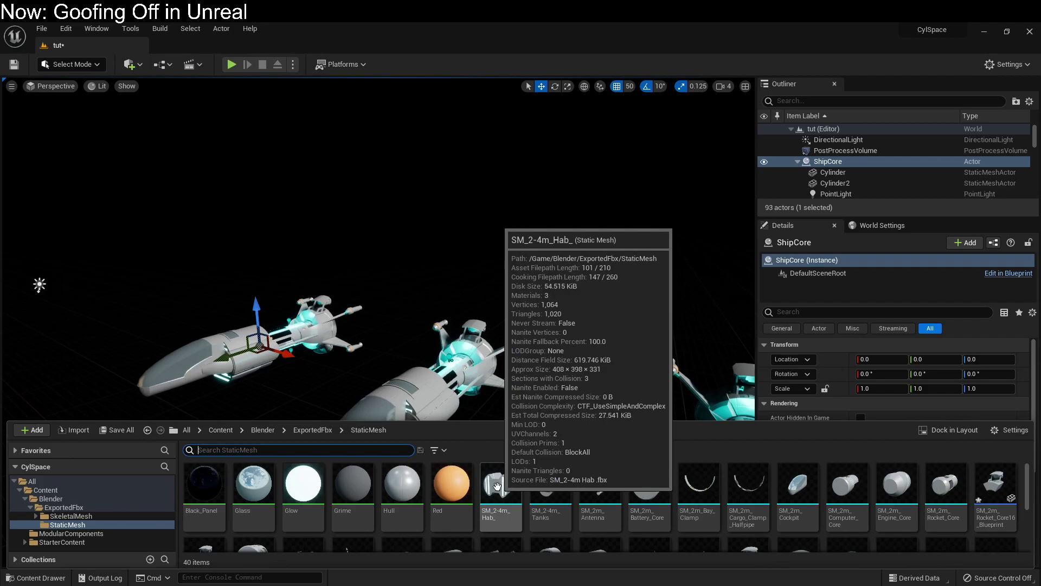
drag(497, 486, 564, 279)
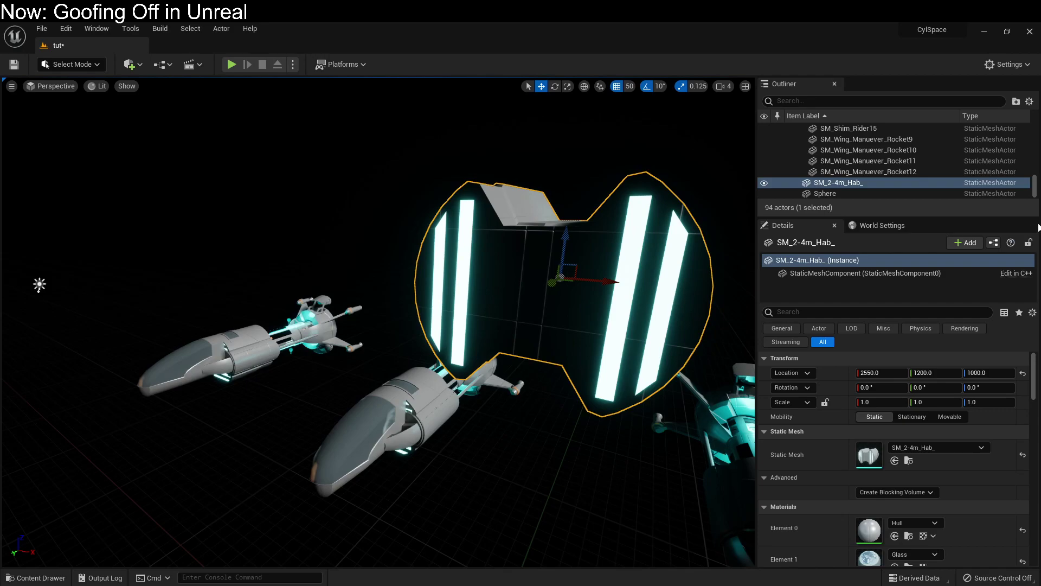
Move the placed SM_2-4m_Hab_ mesh along X to 2850 and delete it
right_drag(542, 272, 521, 277)
right_drag(380, 326, 442, 333)
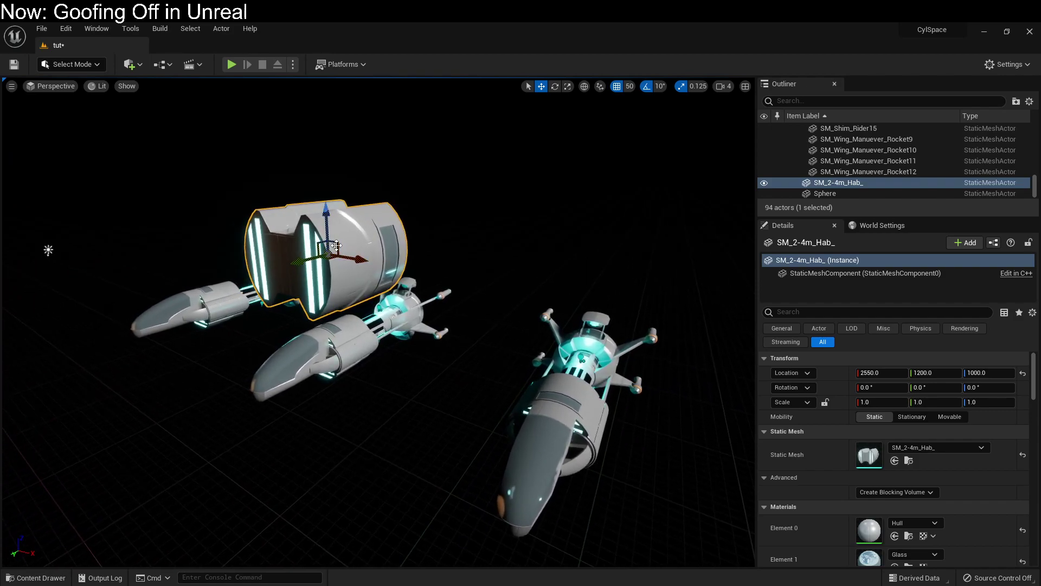
drag(332, 249, 409, 255)
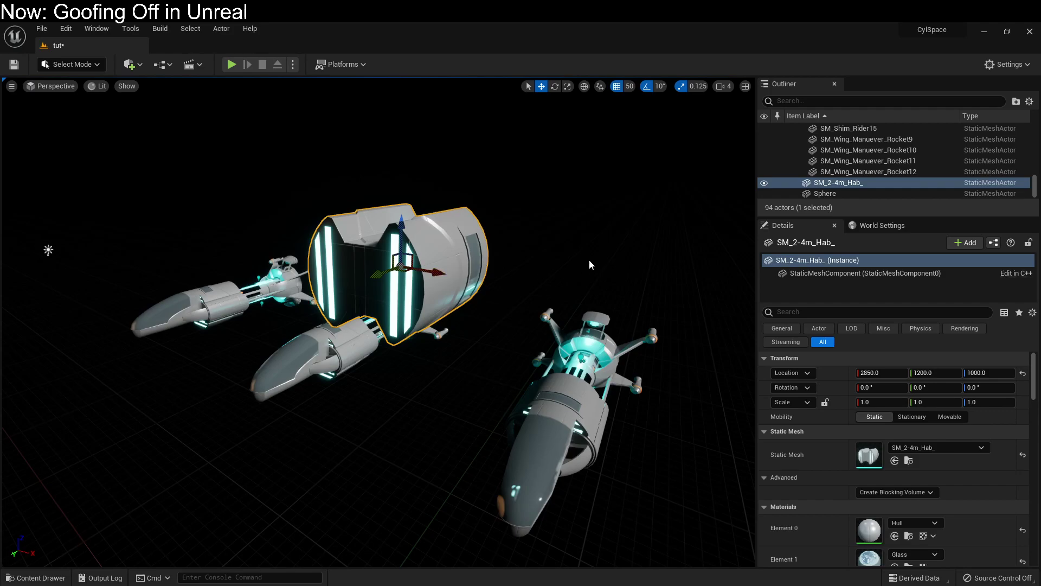
key(Delete)
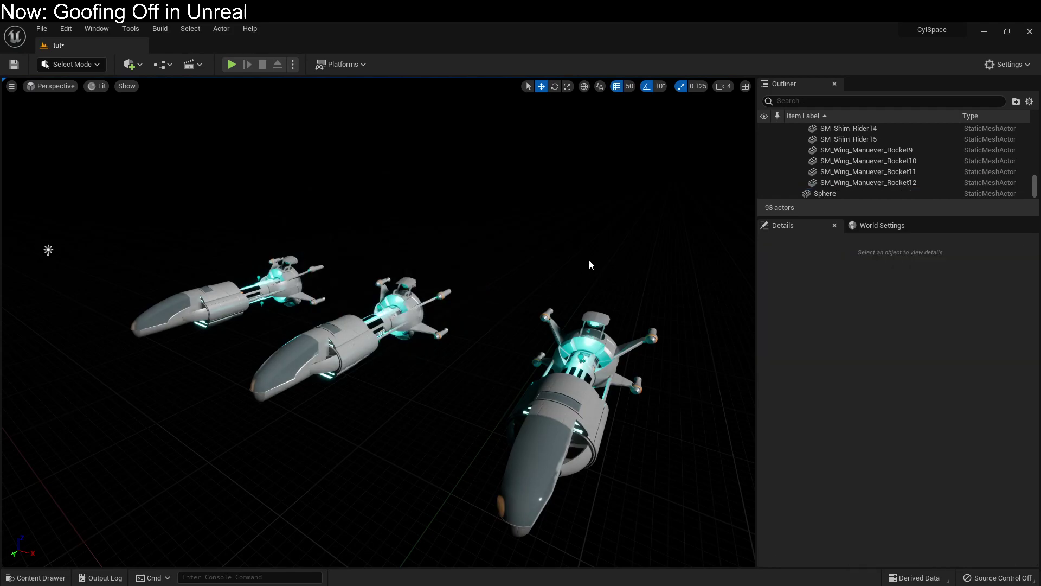
Select the ShipCore2 actor together with all its child parts, through SM_Wing_Manuever_Rocket8
mouse_move(384, 351)
mouse_down()
mouse_move(374, 314)
mouse_move(384, 351)
mouse_up()
click(384, 351)
scroll(797, 163, up, 5)
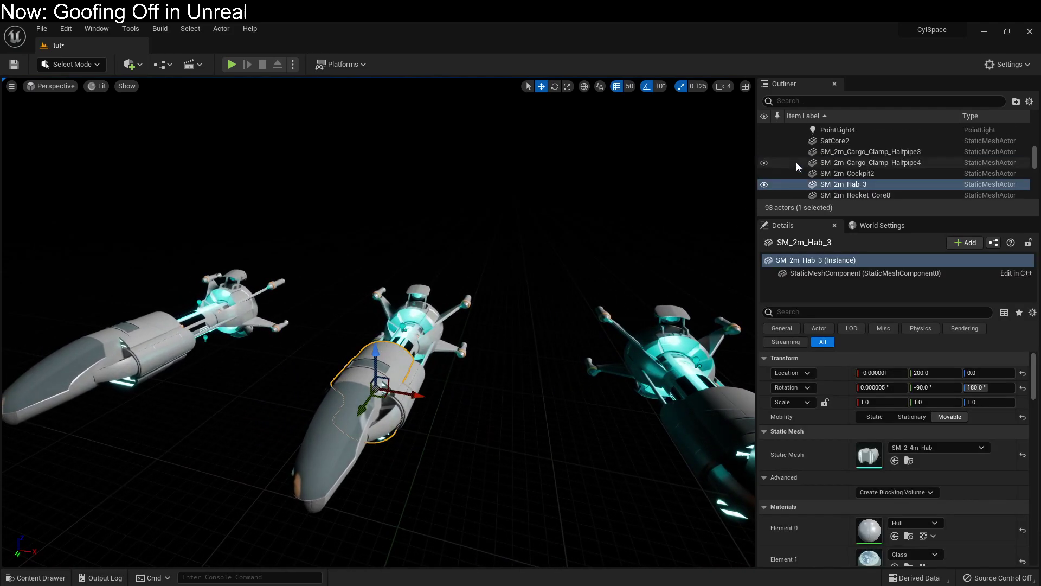
click(820, 174)
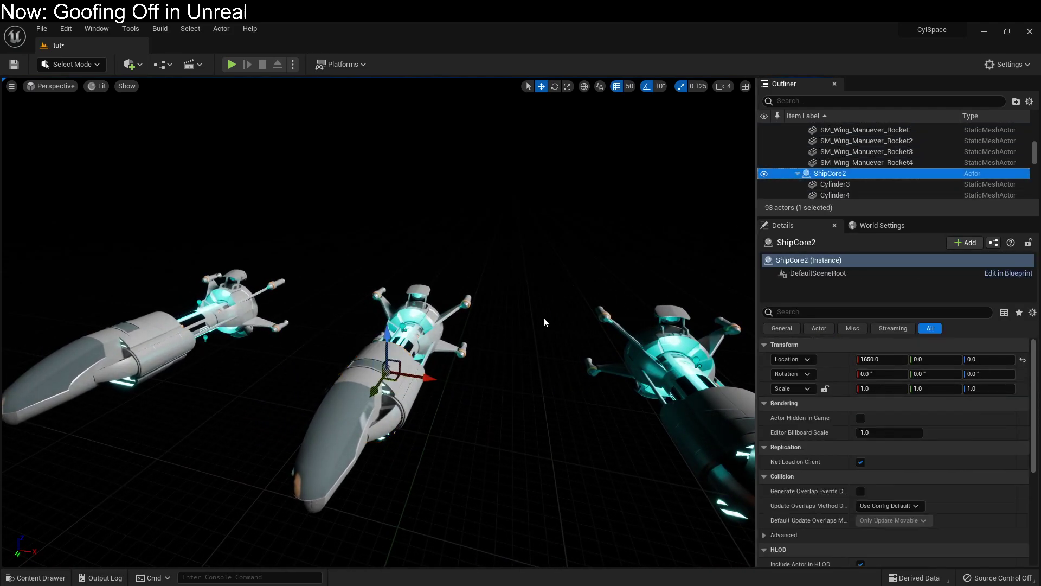
scroll(835, 184, down, 3)
scroll(841, 182, down, 8)
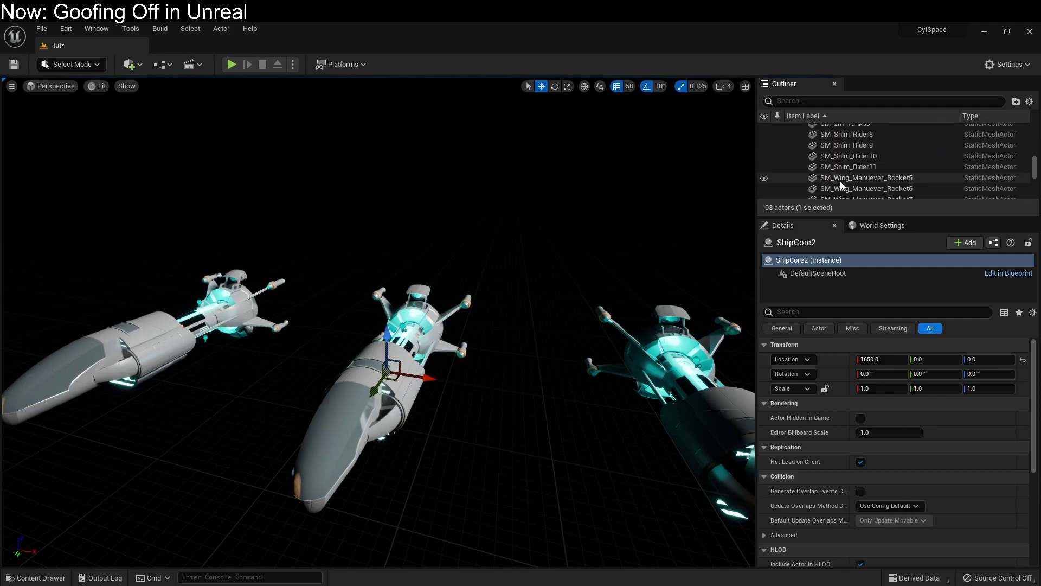
shift+click(846, 158)
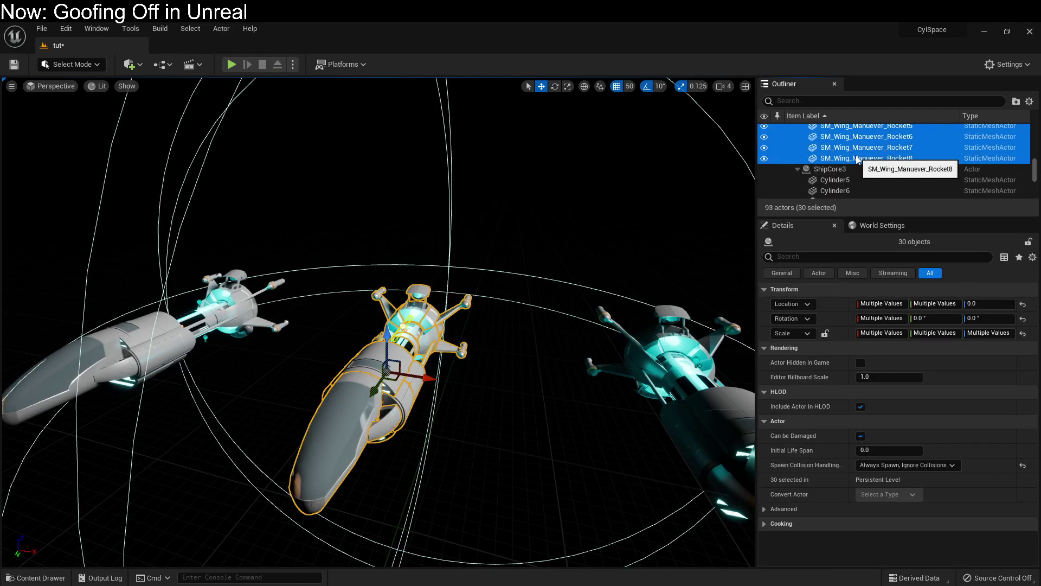
Convert the selected ship parts to a Blueprint class named ShipCore2_Blueprint using Harvest Components with Actor as parent class
click(179, 66)
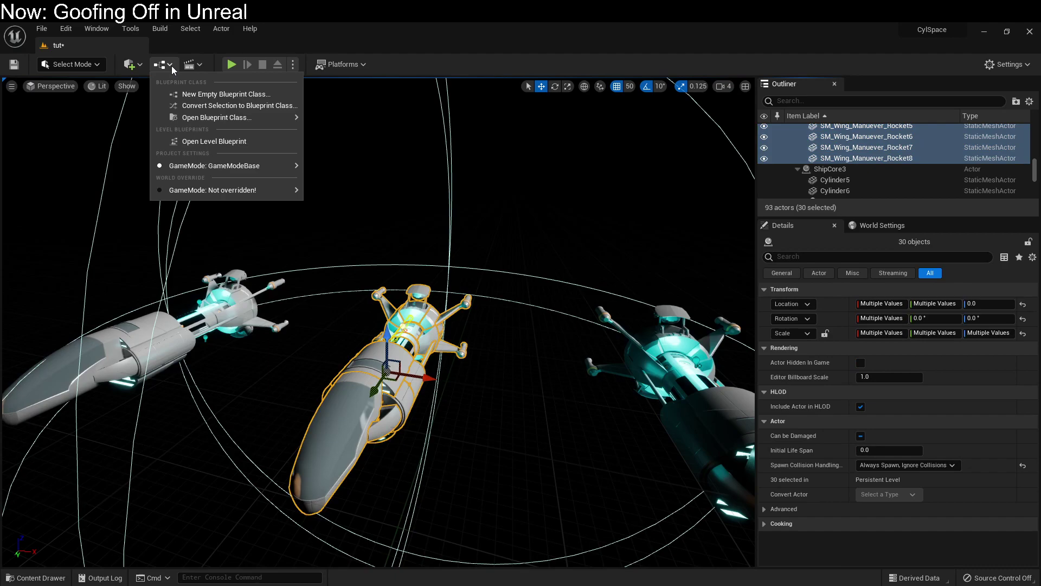
click(211, 103)
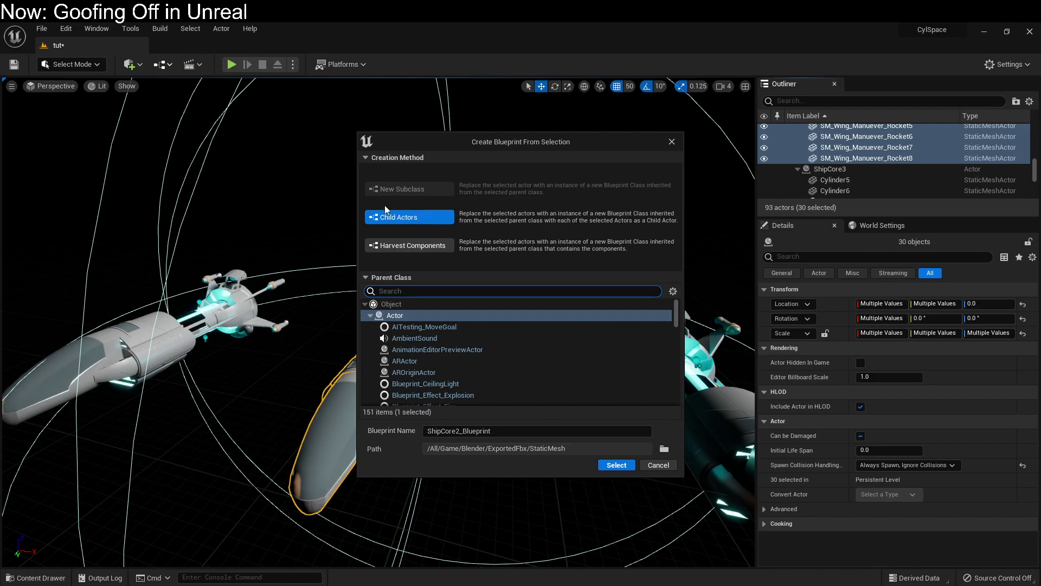
click(398, 249)
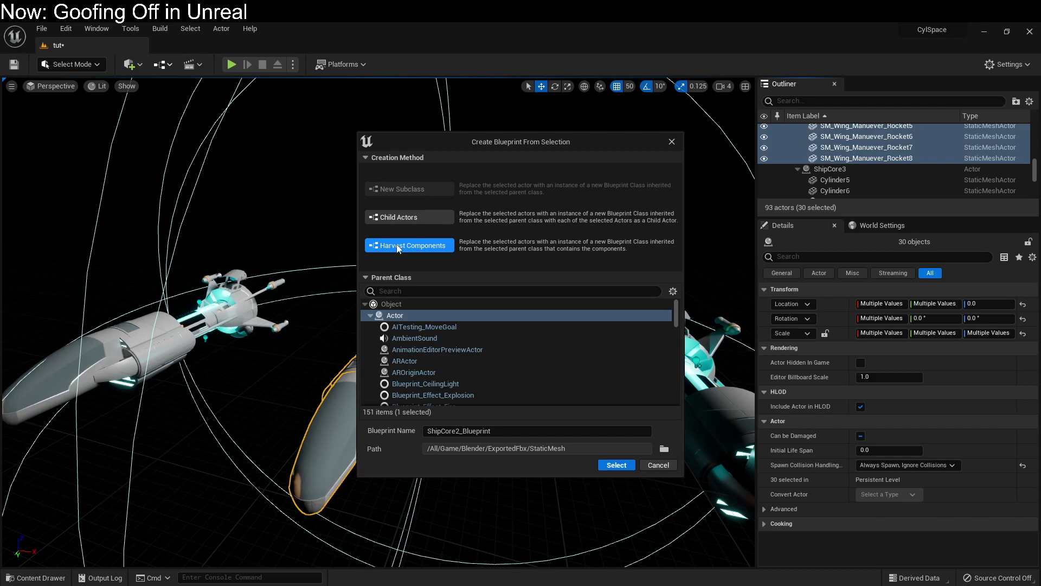
click(612, 466)
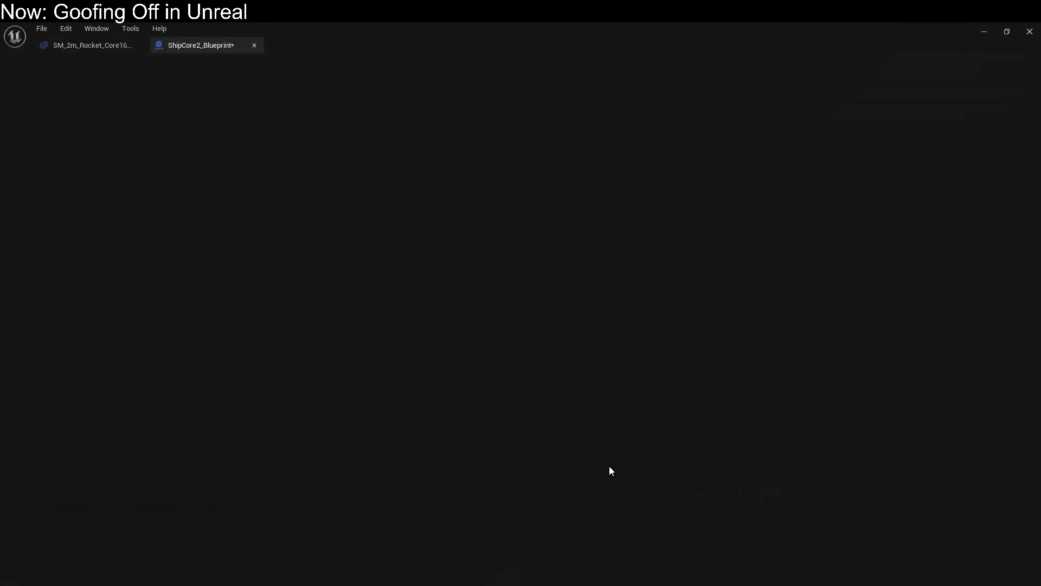
Nest the SM_2m_Rocket_Core9 to SM_2m_Rocket_Core12 components under the SM_2m_Rocket_Core8 component
drag(554, 416, 545, 414)
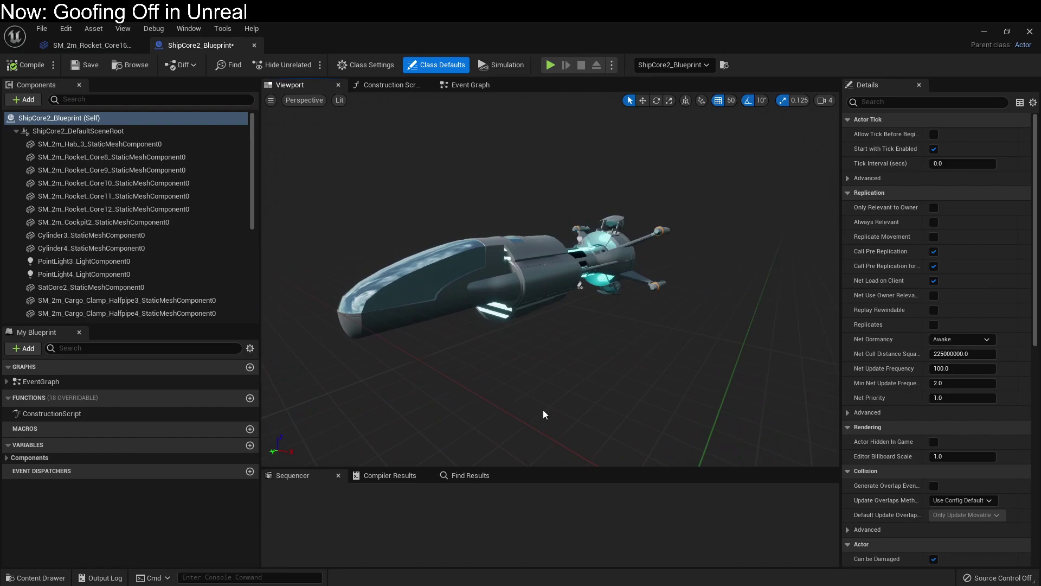
click(93, 195)
drag(93, 196, 133, 185)
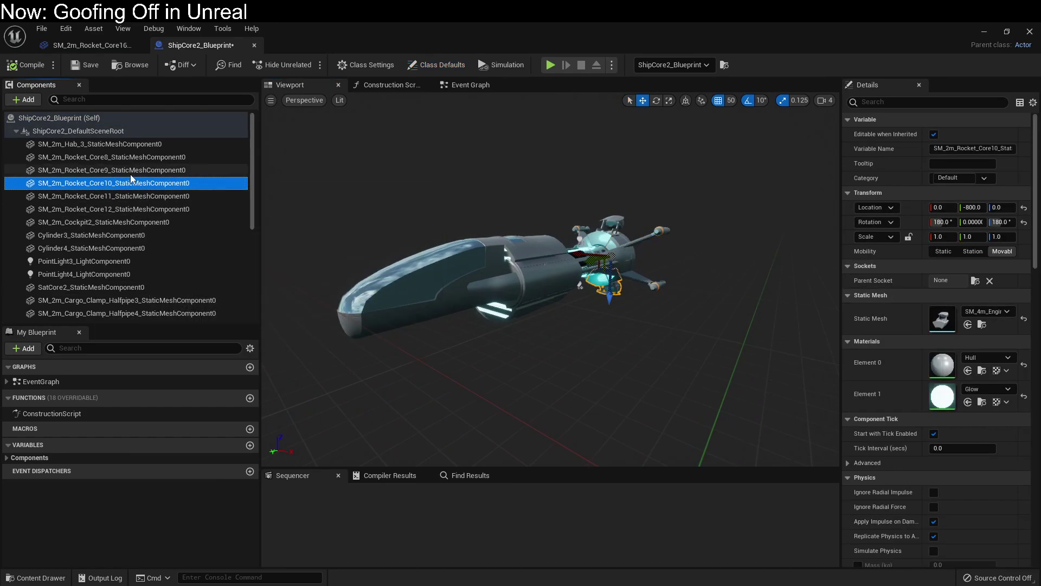
click(133, 170)
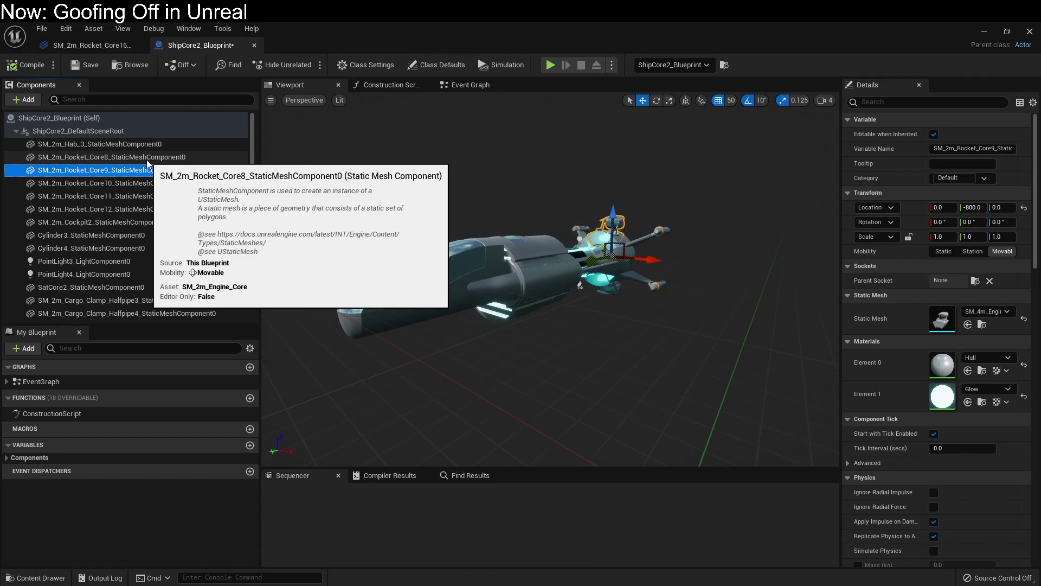
shift+click(130, 209)
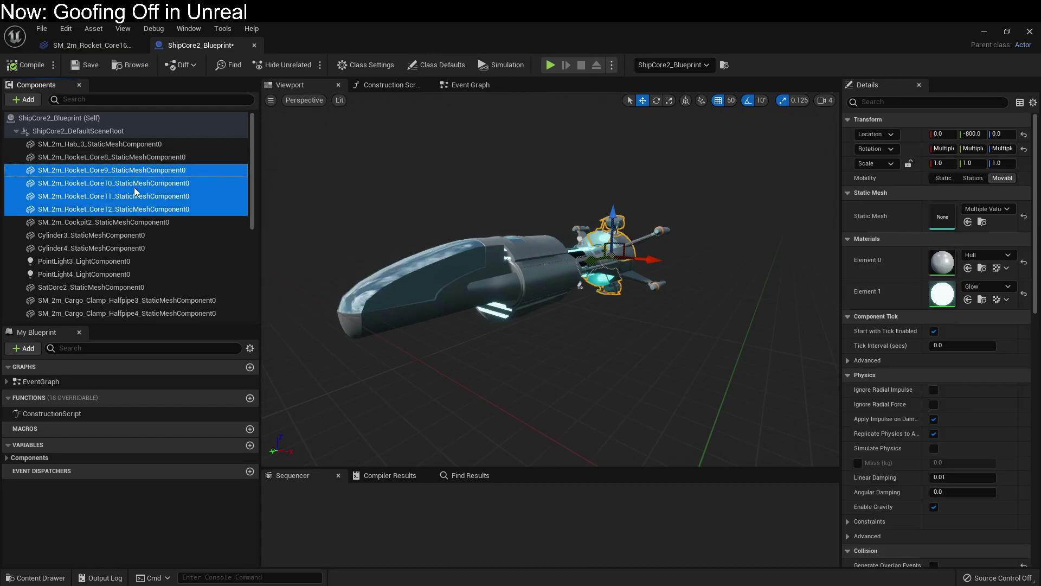
drag(134, 187, 142, 158)
Nest the PointLight3 light component under the SM_2m_Rocket_Core9 component
click(112, 263)
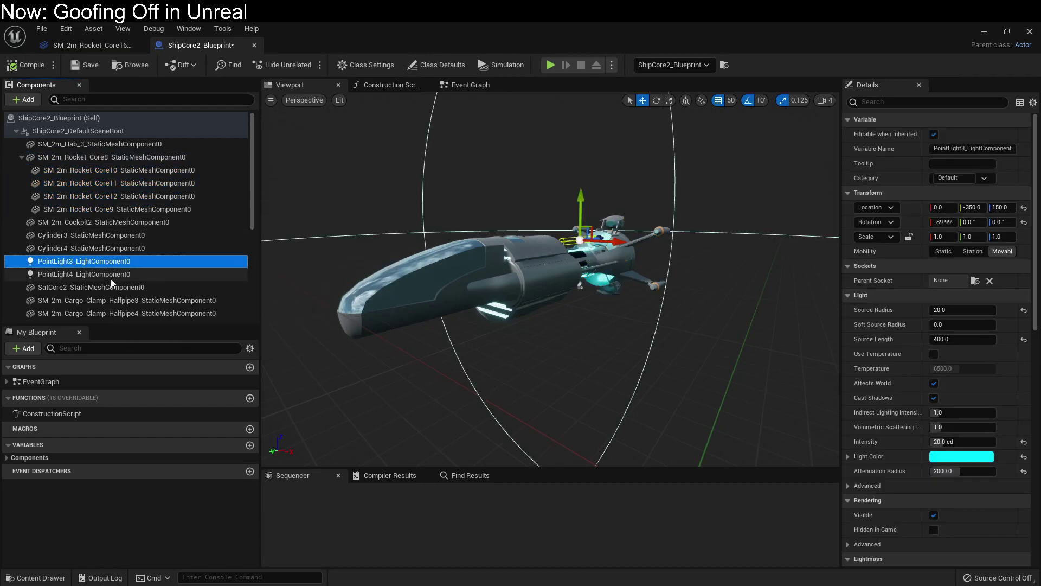
drag(113, 263, 116, 236)
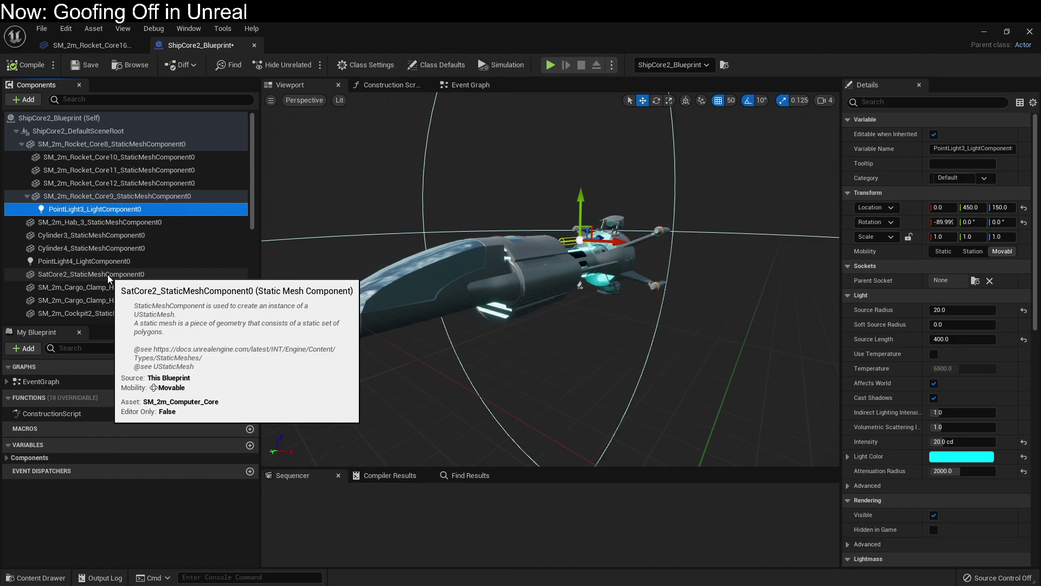
Convert the selected ShipCore2 ship parts to a Blueprint class named ShipCore2_Blueprint1 using Child Actors with Actor as parent class
right_drag(513, 329, 277, 313)
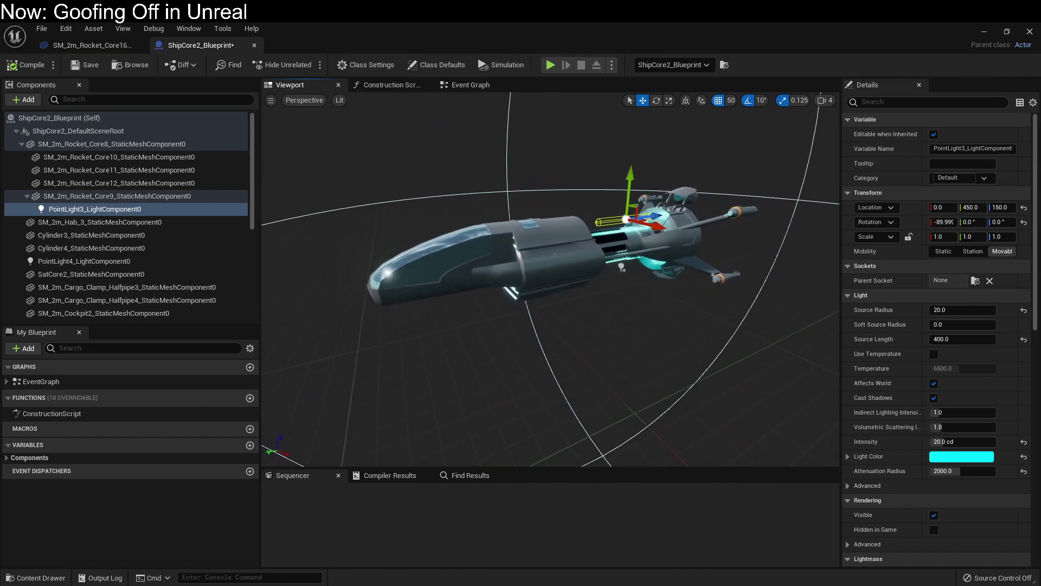
right_drag(550, 279, 529, 279)
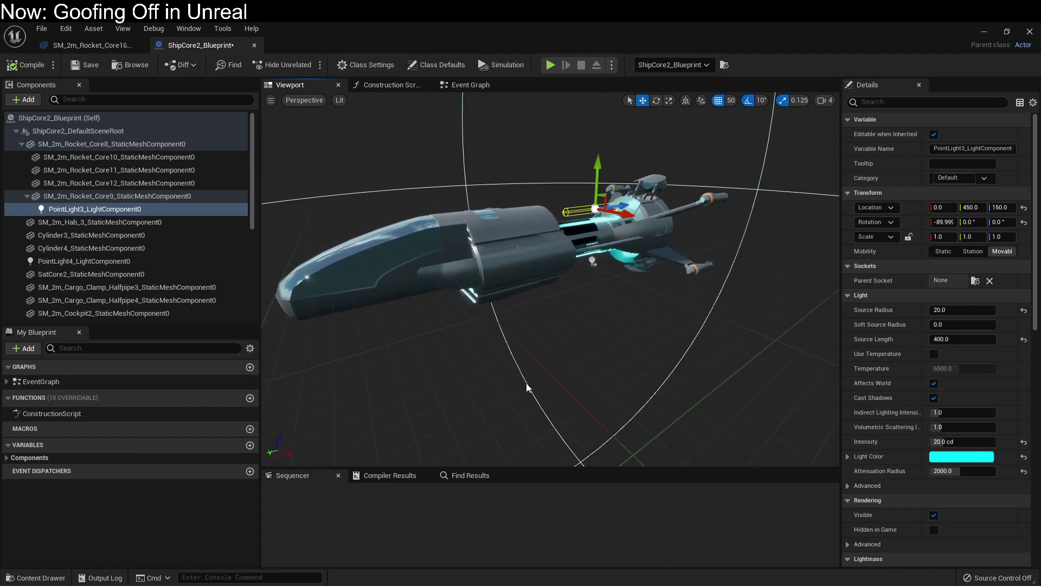
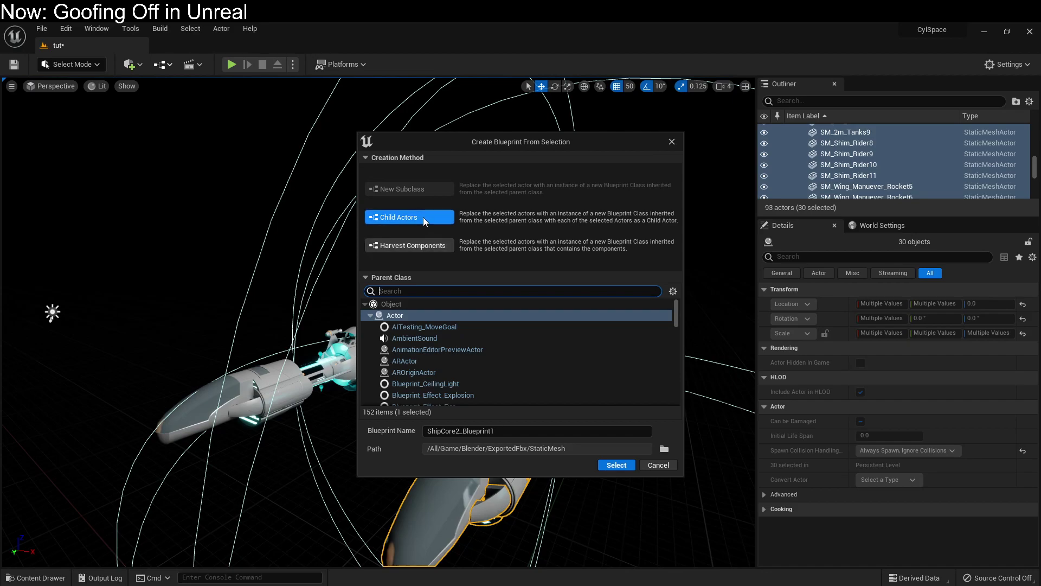
click(614, 463)
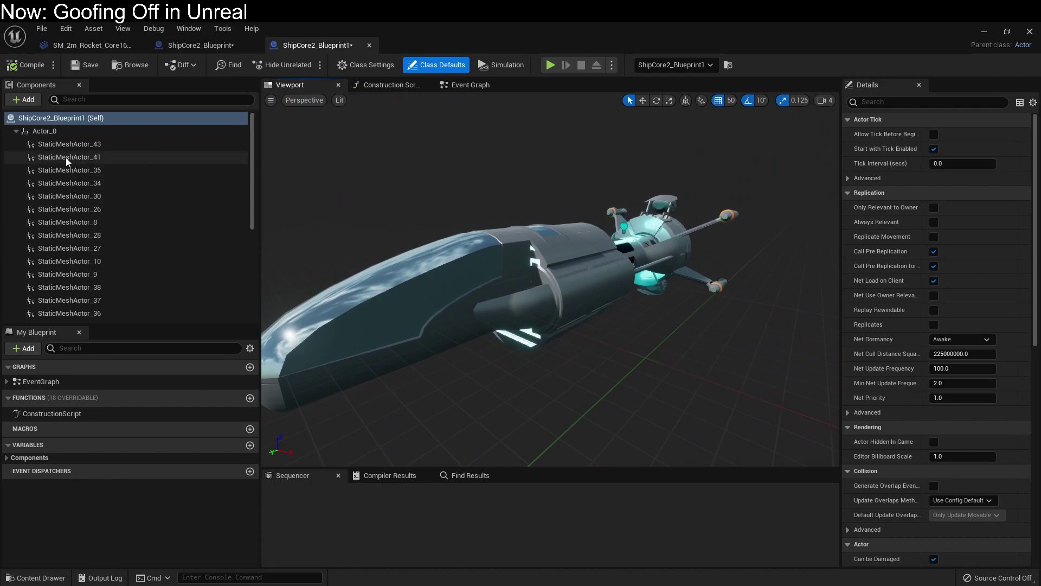
Compare the components of ShipCore2_Blueprint and ShipCore2_Blueprint1, and inspect a child actor component on the ship in ShipCore2_Blueprint1
click(216, 48)
click(314, 49)
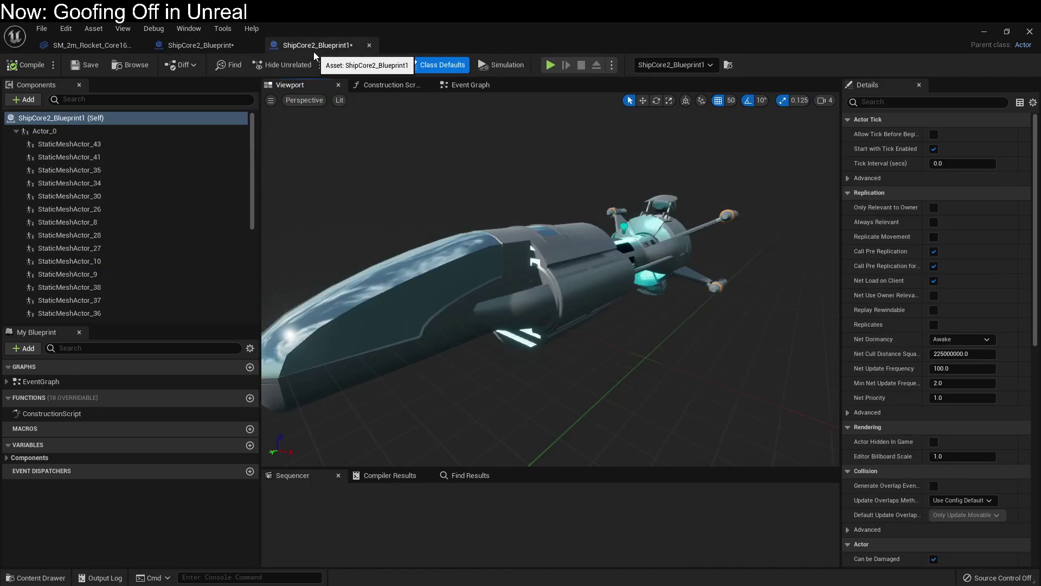
click(237, 47)
click(320, 48)
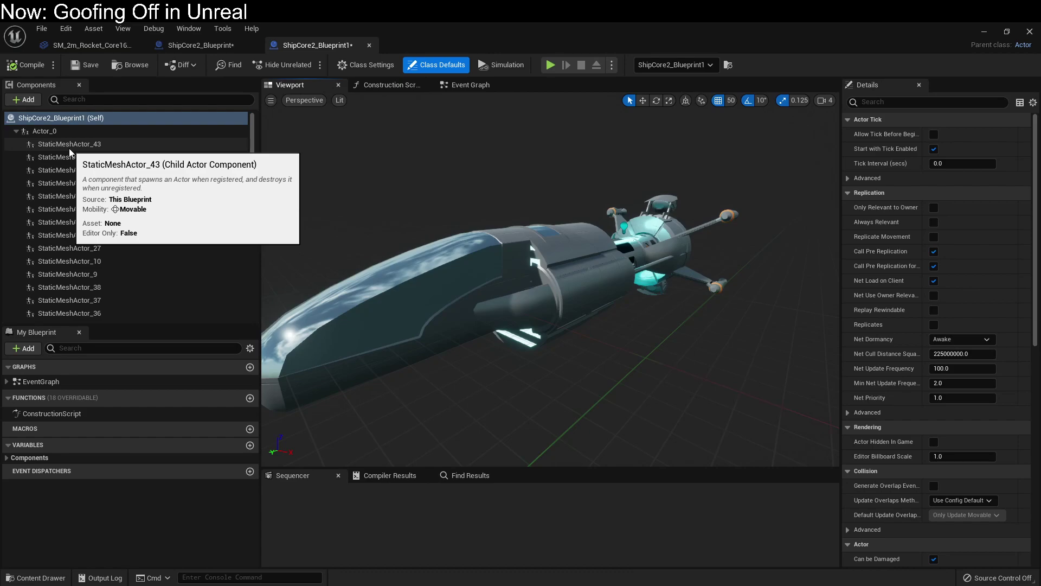
click(446, 277)
drag(450, 265, 405, 255)
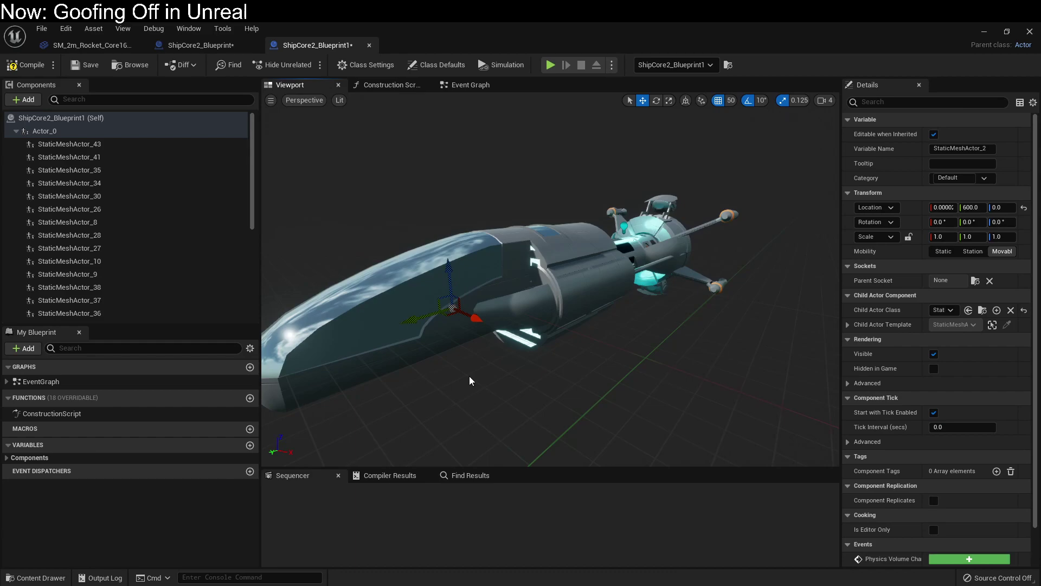
Return to the level editor and undo the replacement of the ship's actors with the Blueprint
click(984, 31)
right_drag(633, 299, 571, 335)
key(ctrl+z)
key(ctrl+z)
key(ctrl+y)
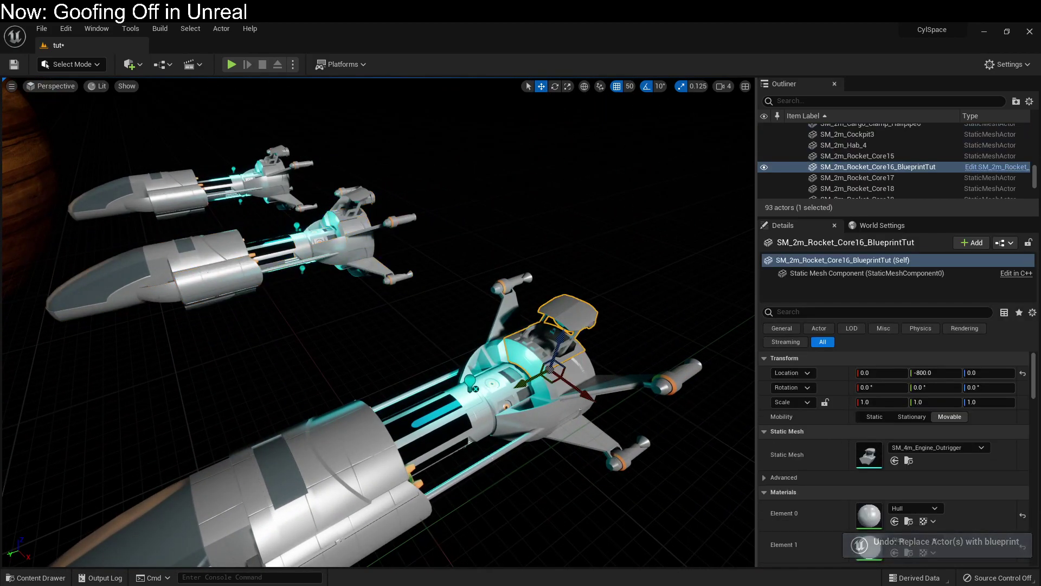
Open the SM_2m_Rocket_Core16_BlueprintTut Blueprint and examine its Construction Script and Event Graph
click(987, 167)
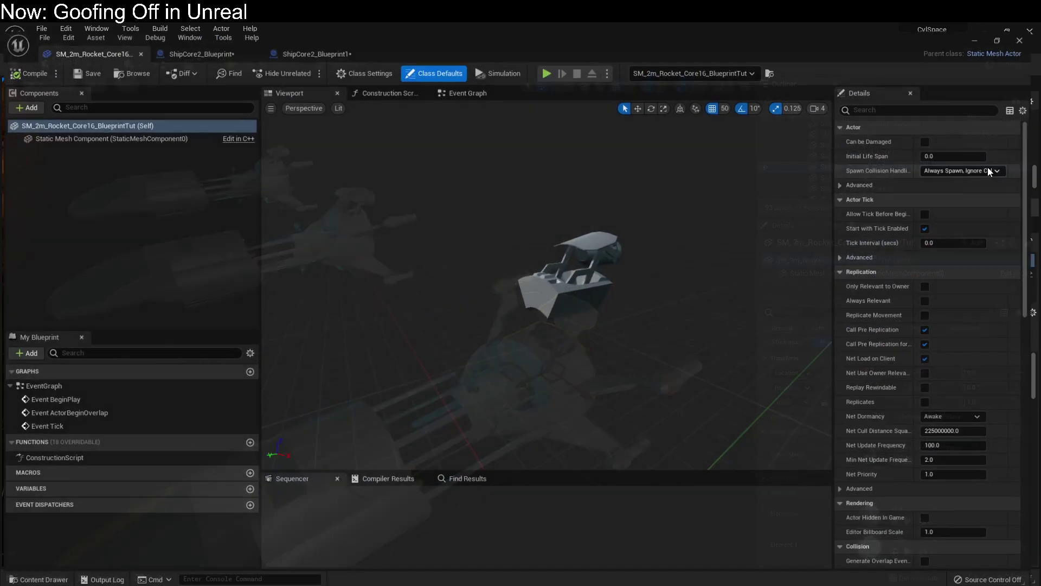
click(391, 86)
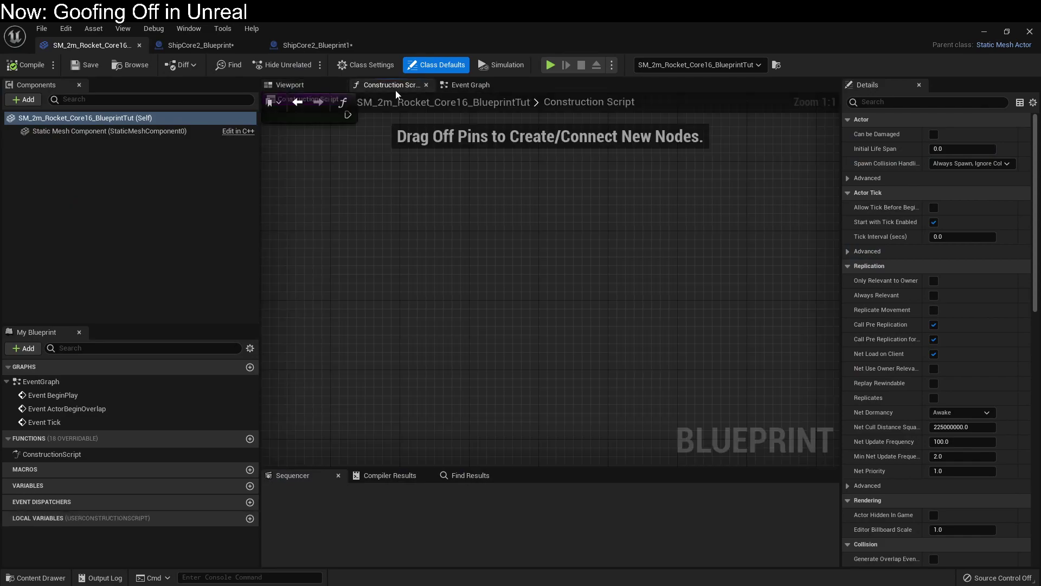
click(451, 87)
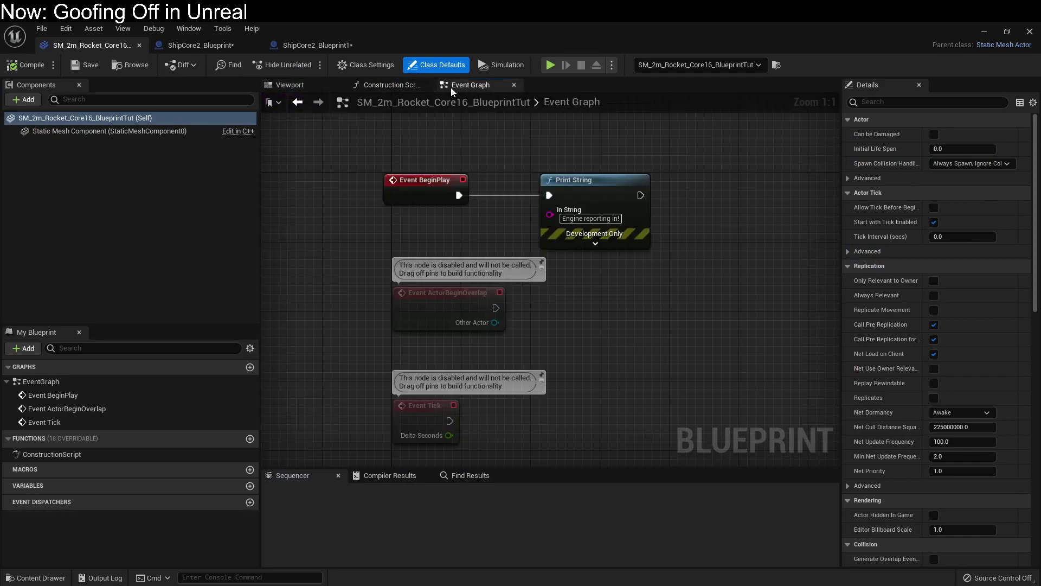
Return to the level and play it briefly to check the engine Blueprint's printed message, and stop the session
click(984, 34)
click(232, 64)
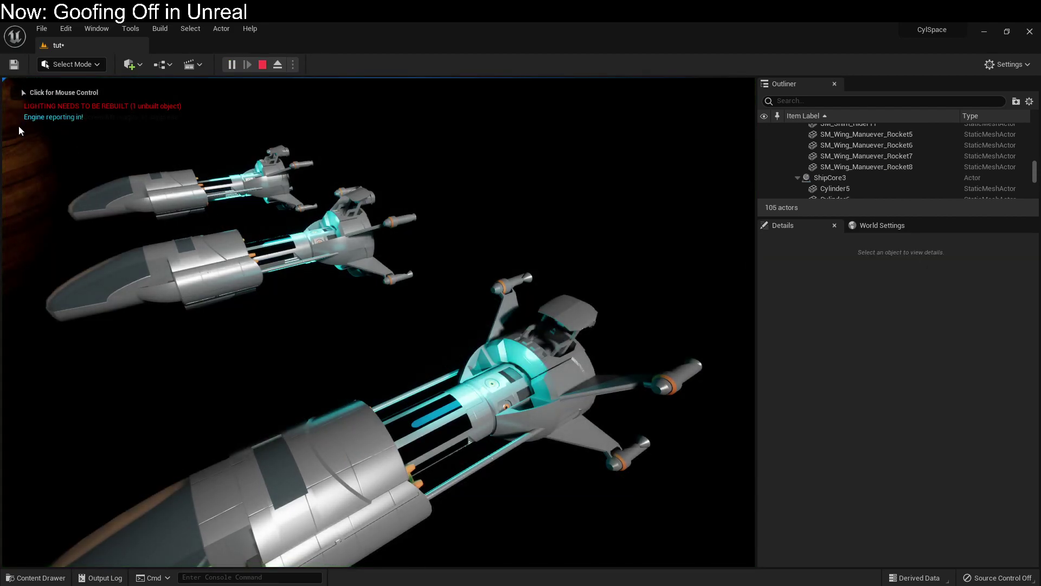
click(262, 64)
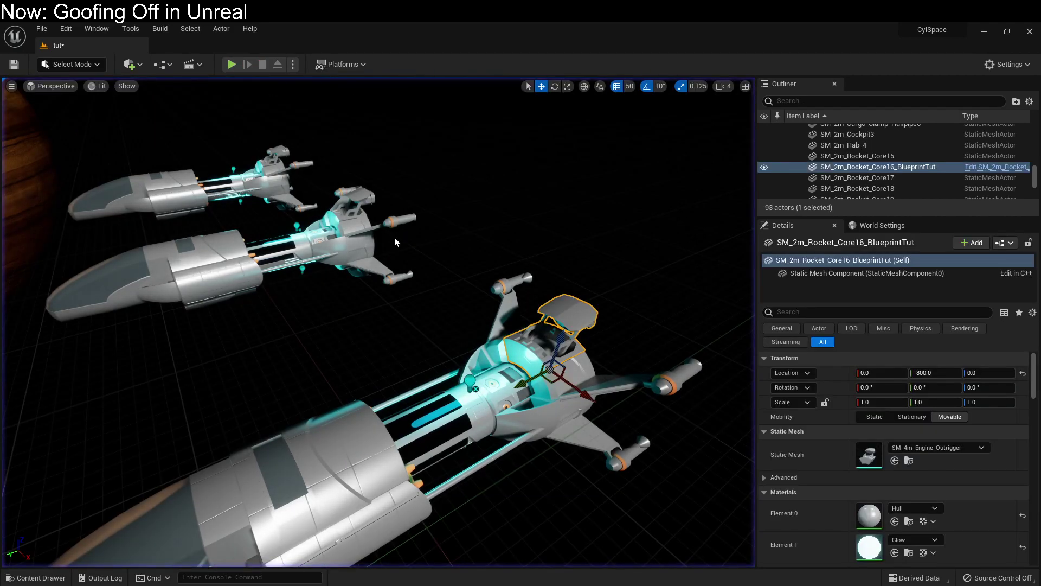
right_drag(341, 226, 342, 226)
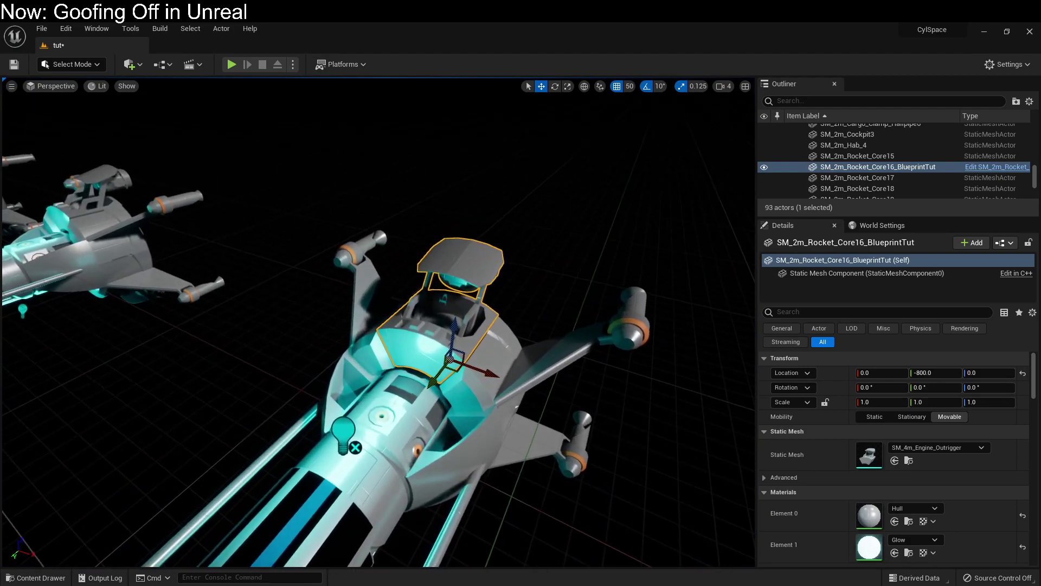
click(109, 174)
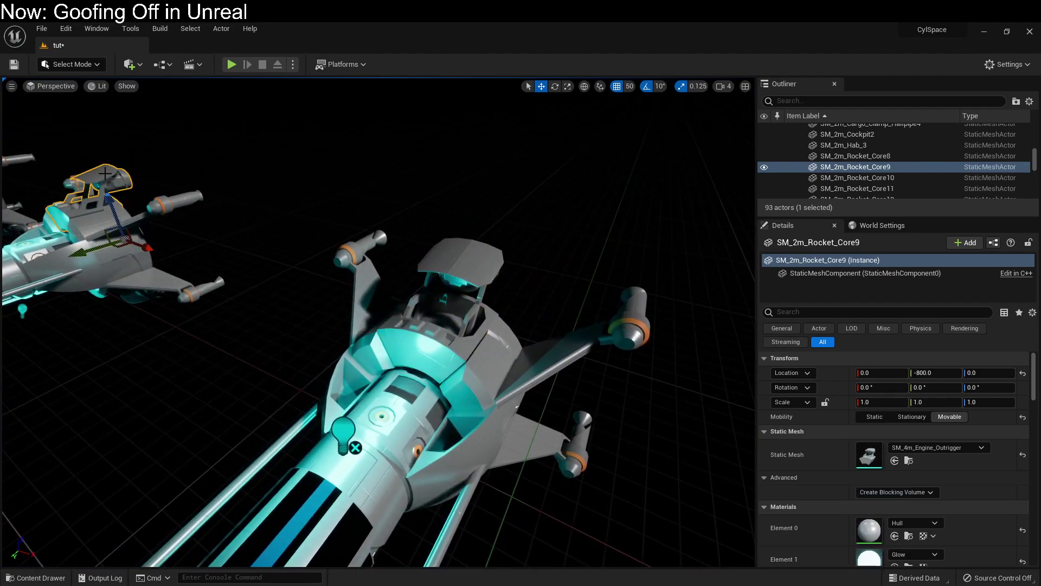
click(993, 243)
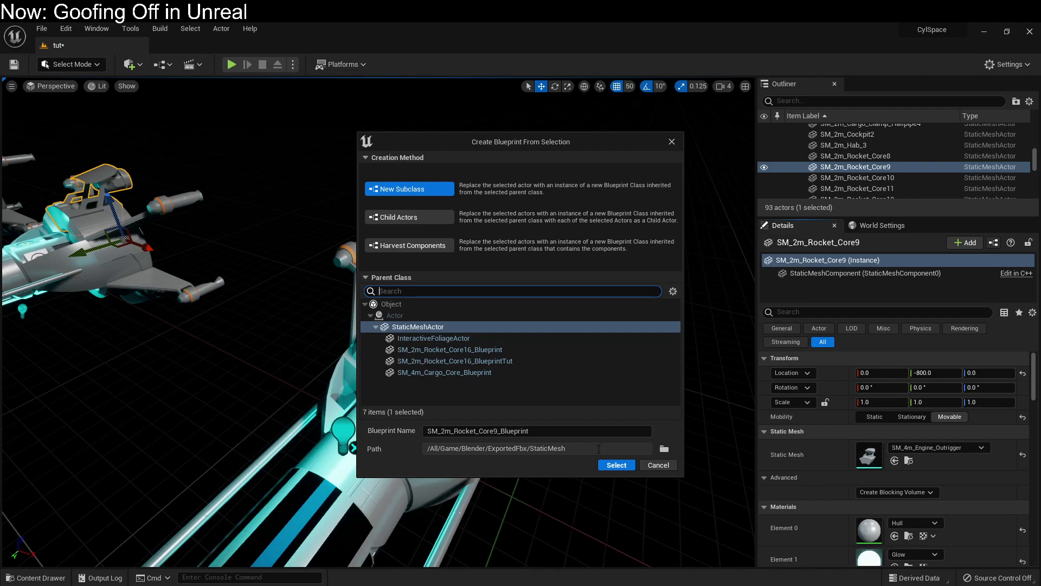
click(659, 465)
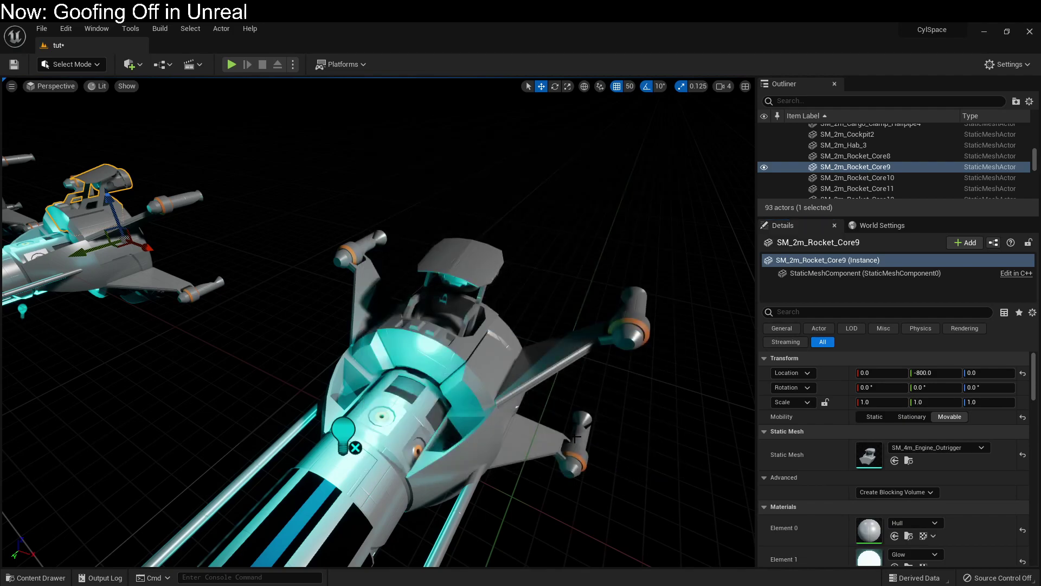
Select the ShipCore3 actor together with all its child parts, through SM_Wing_Manuever_Rocket12
right_drag(575, 437, 575, 437)
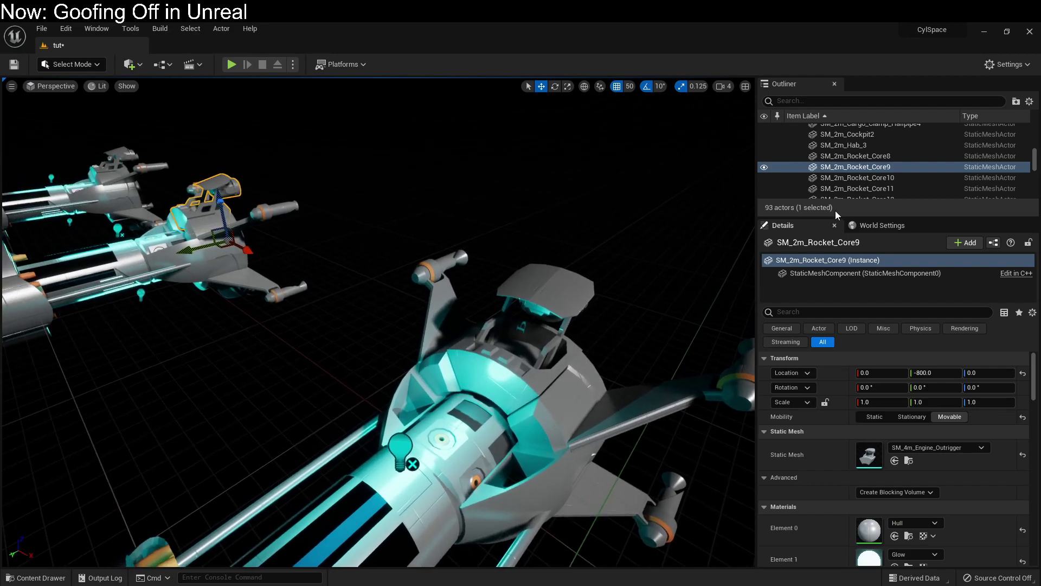
scroll(868, 174, up, 3)
scroll(867, 174, down, 5)
scroll(860, 161, up, 6)
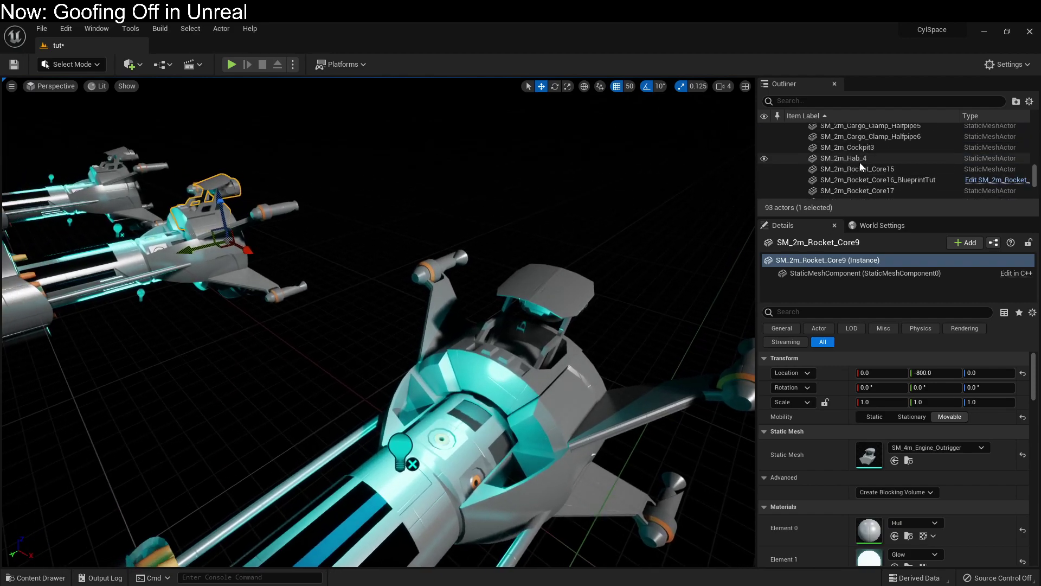
scroll(857, 161, up, 1)
click(853, 153)
scroll(841, 173, down, 5)
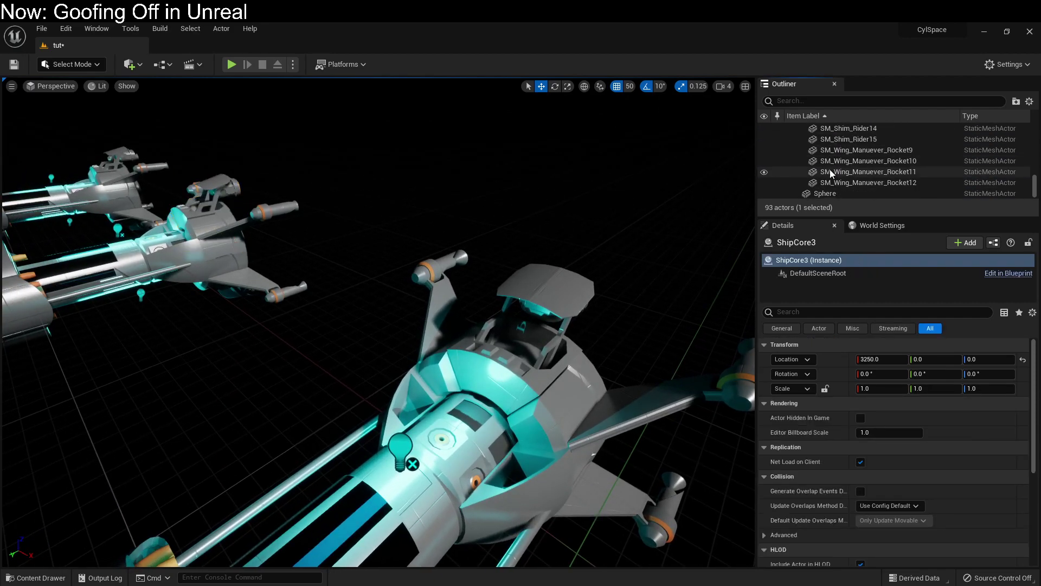
shift+click(833, 183)
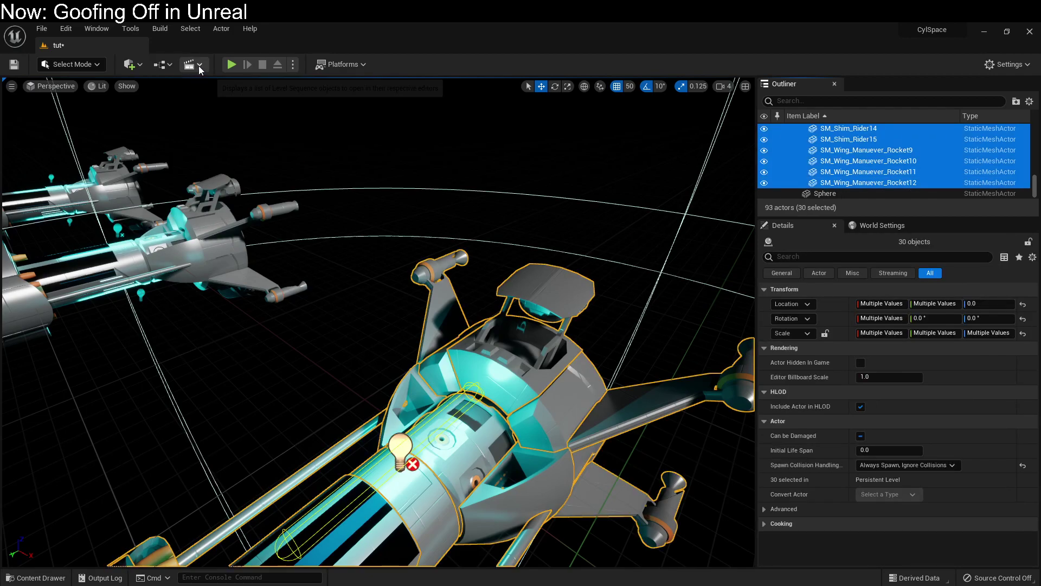
Convert the selected parts to a Blueprint class named ShipCore3_Blueprint using Harvest Components, and inspect its SM_2m_Rocket_Core16_BlueprintTut component
click(167, 65)
click(200, 108)
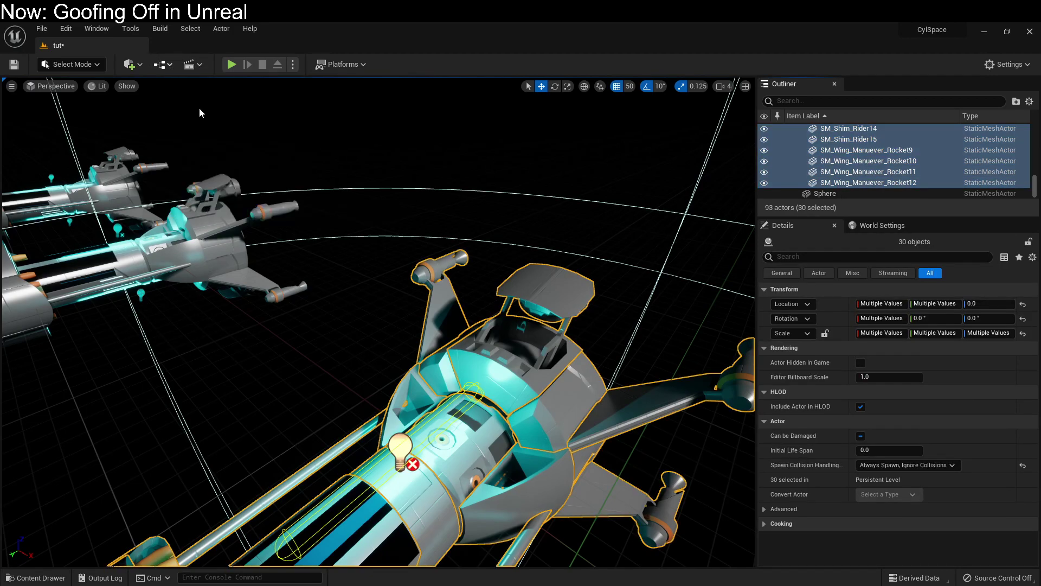
click(390, 243)
click(623, 462)
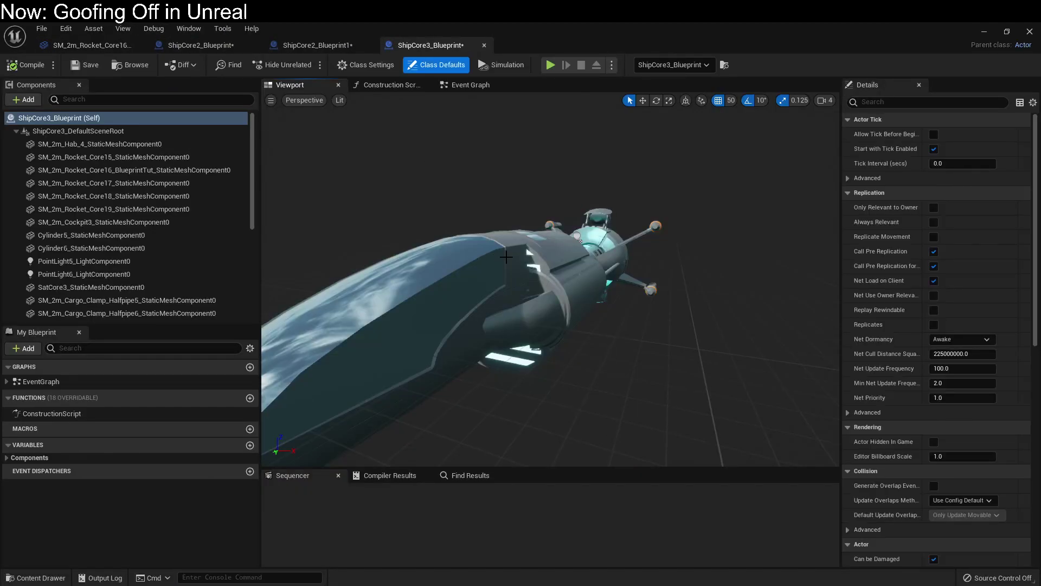
click(143, 169)
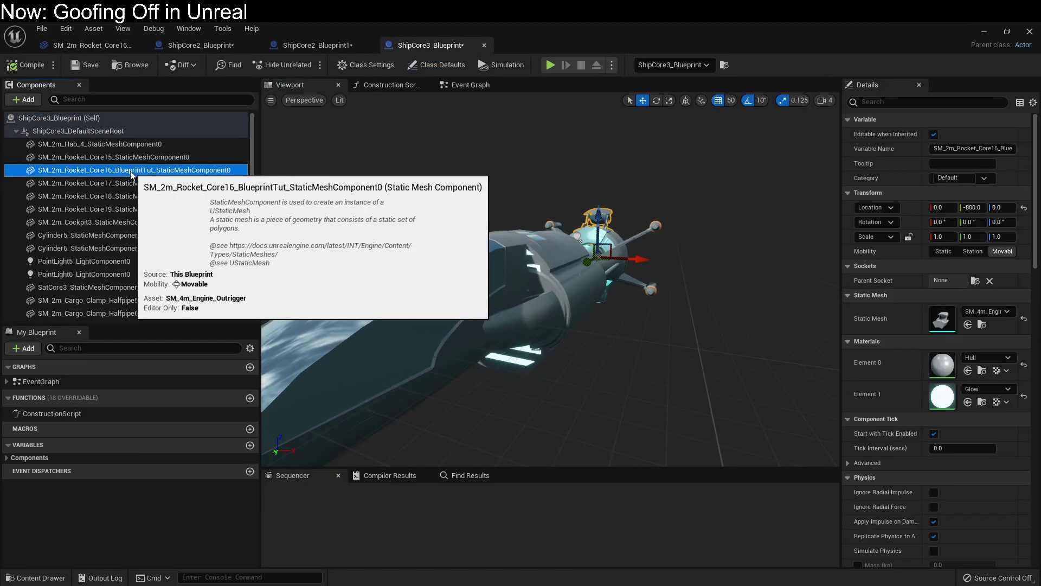
Play the level with the ShipCore3 Blueprint in place, stop the session, and undo the replacement of the ship's actors
click(985, 31)
click(232, 64)
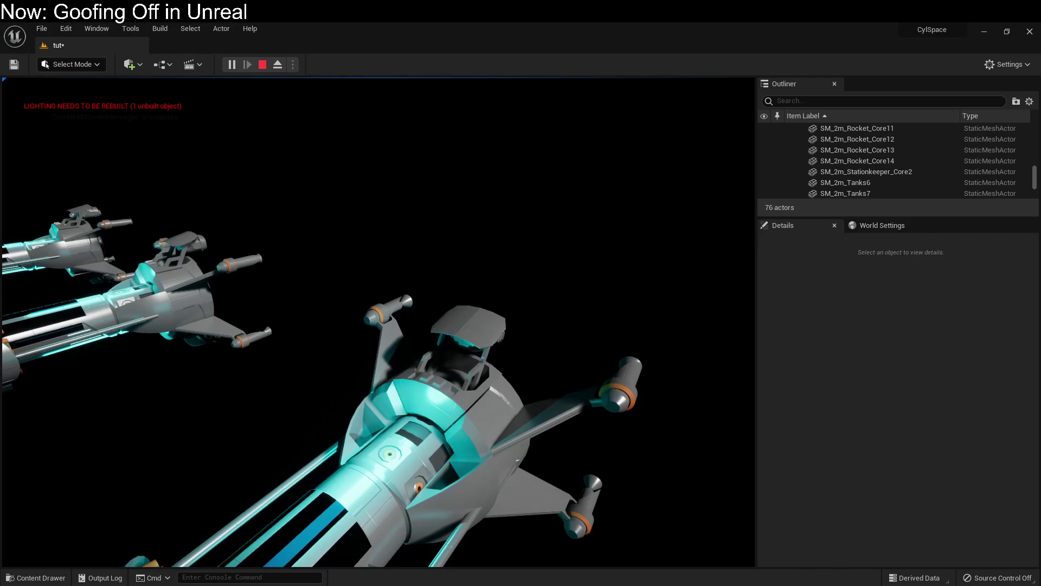
key(F8)
key(F8)
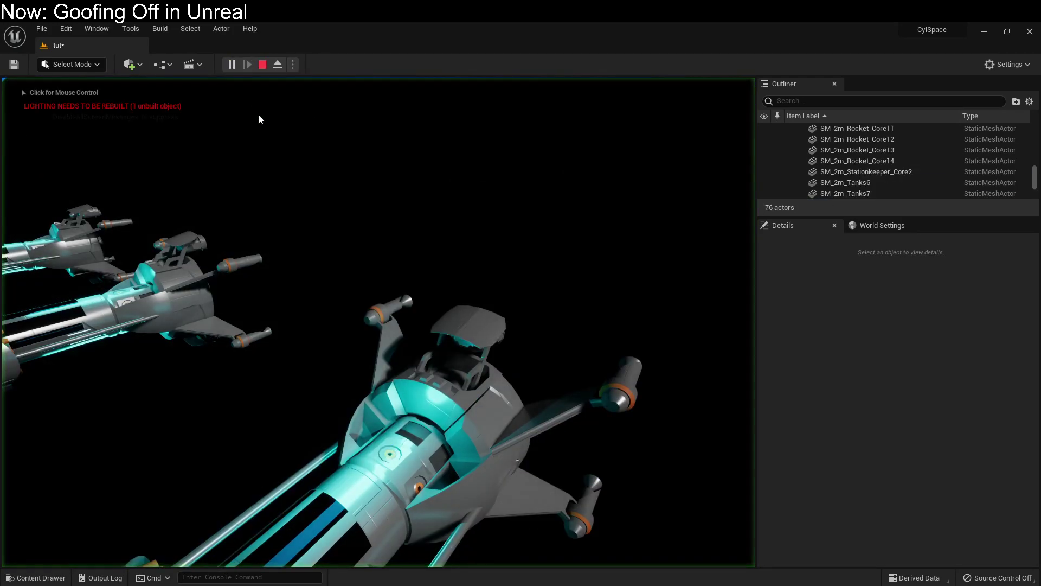
key(Escape)
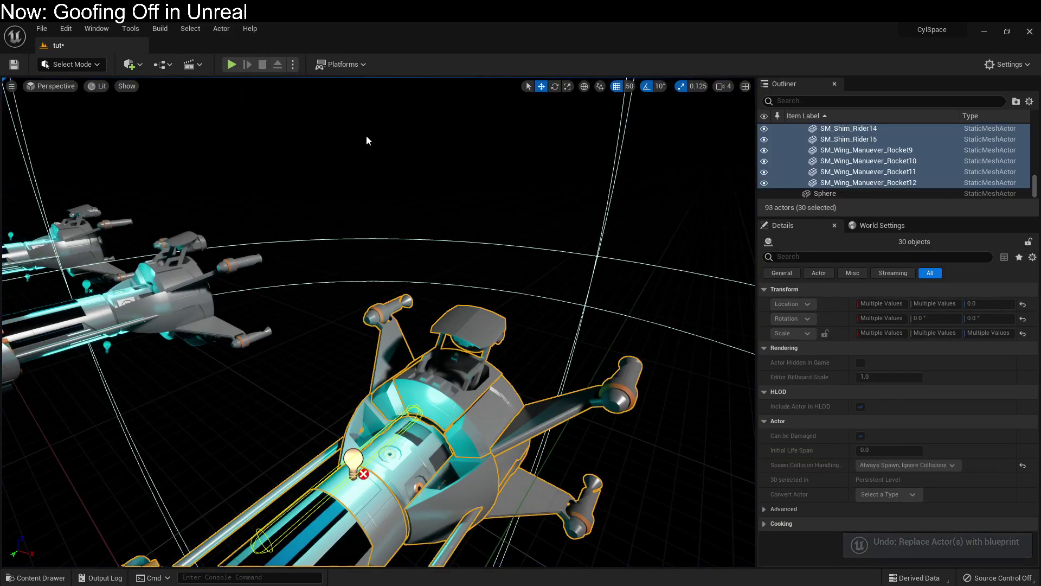
Play the level again with the ship's separate actors, stop it, and select the SM_2m_Rocket_Core16_BlueprintTut engine part
click(232, 64)
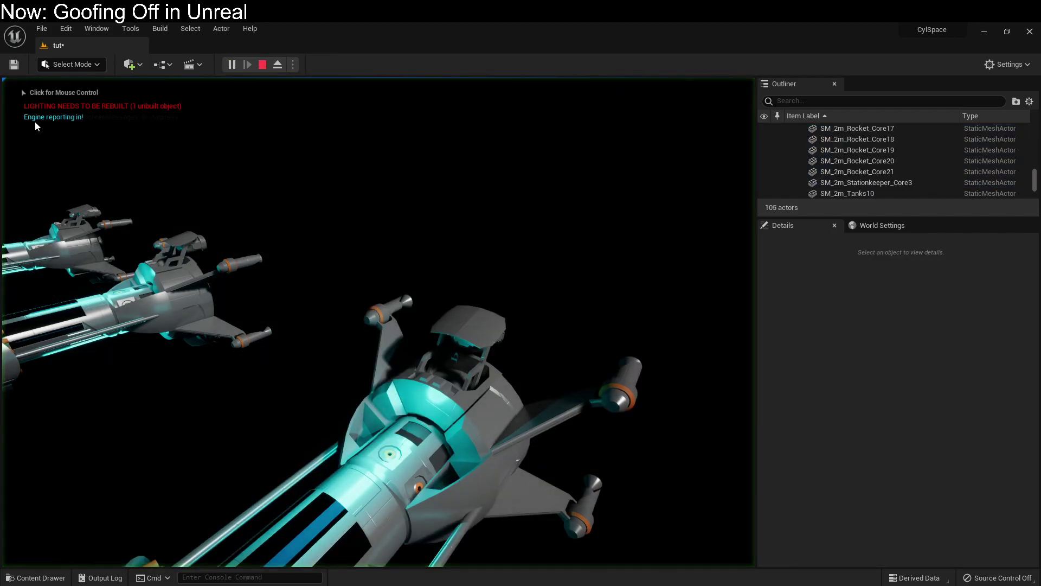
click(262, 64)
right_drag(294, 124, 294, 124)
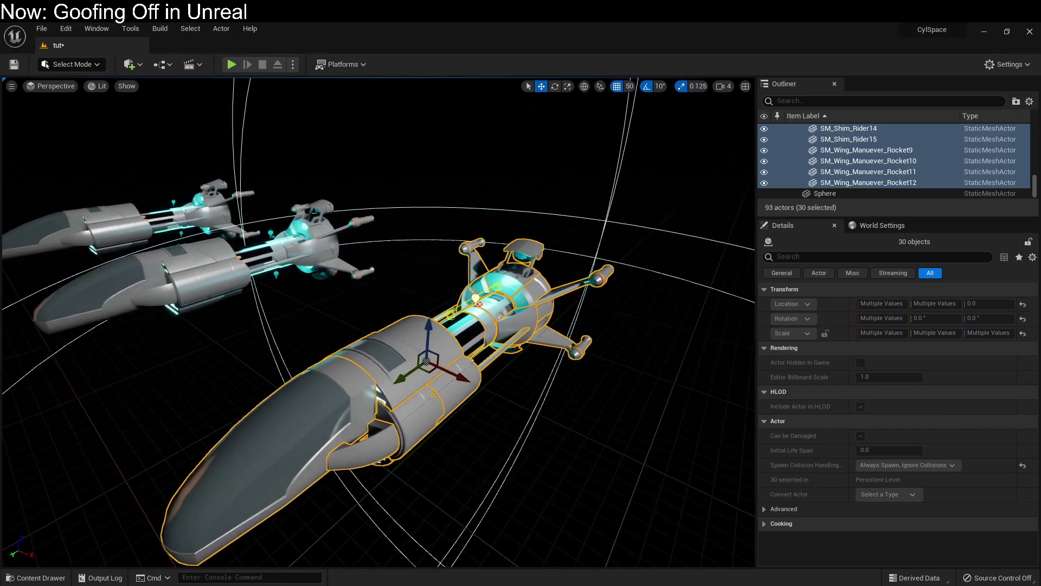
click(525, 253)
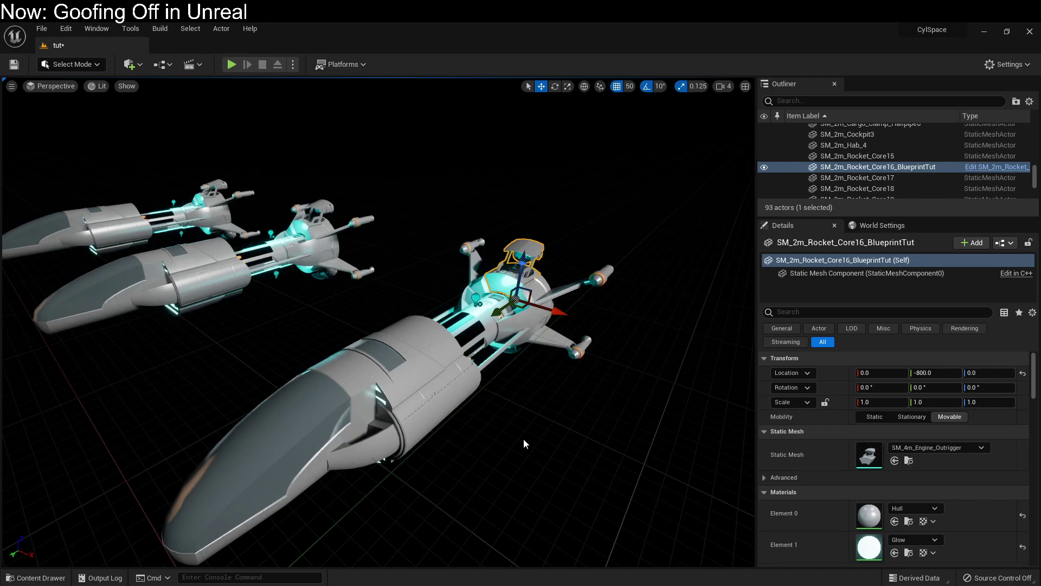
Create a Blueprint class named Engine in the StaticMesh folder with Scene Component as its parent class
click(41, 577)
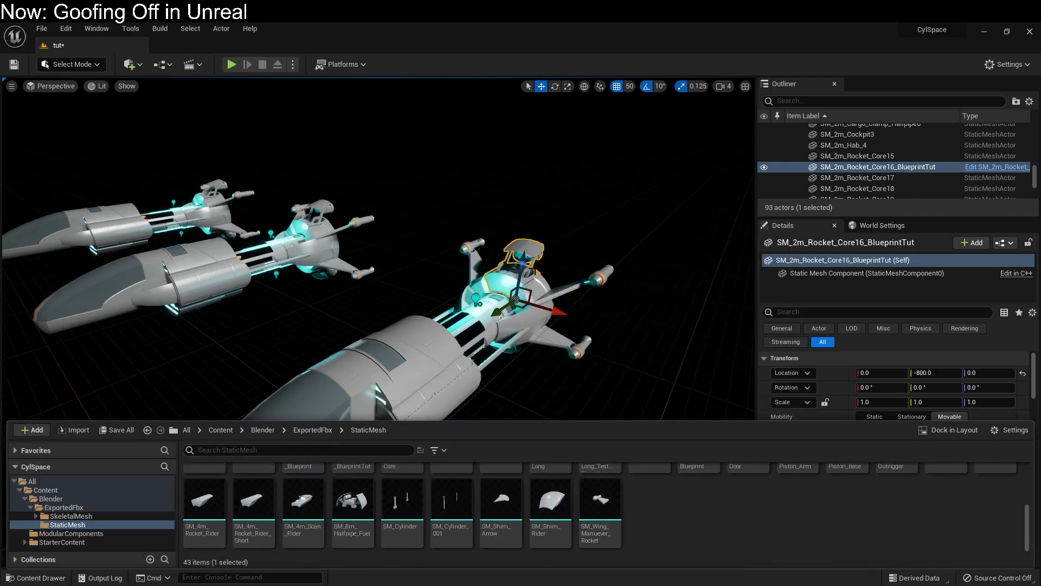
right_click(688, 500)
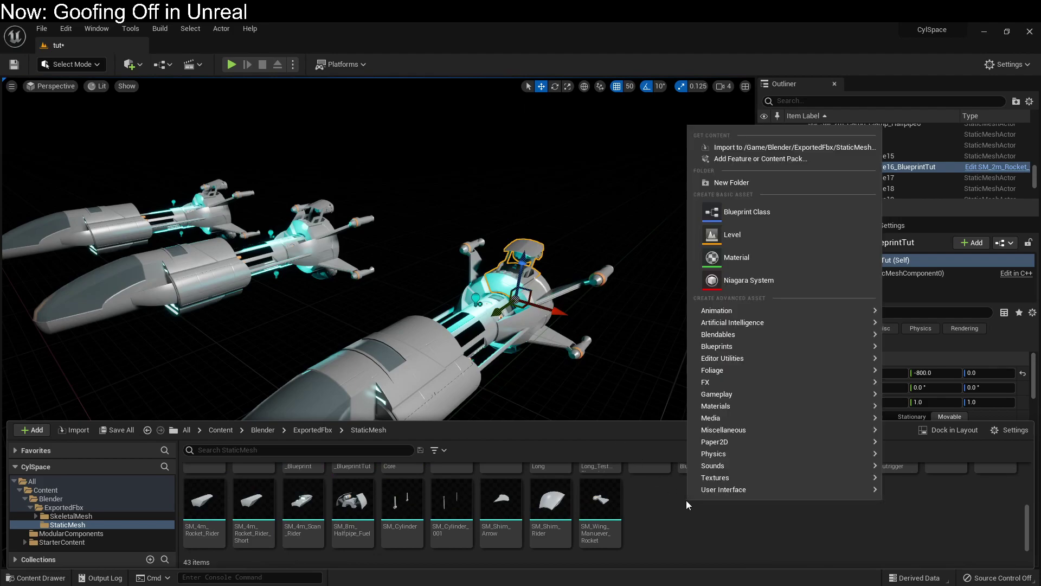
click(752, 213)
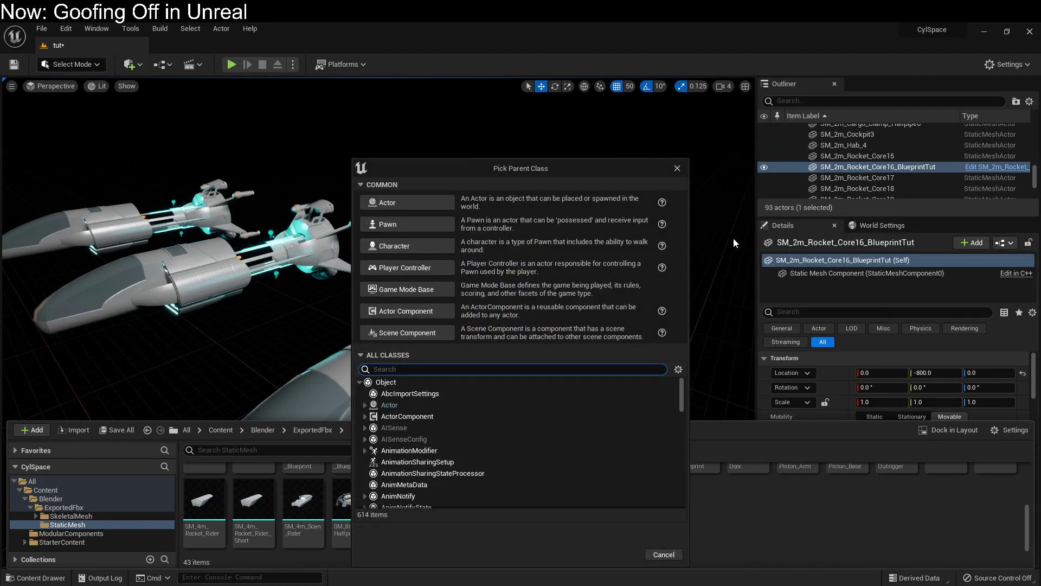
click(405, 330)
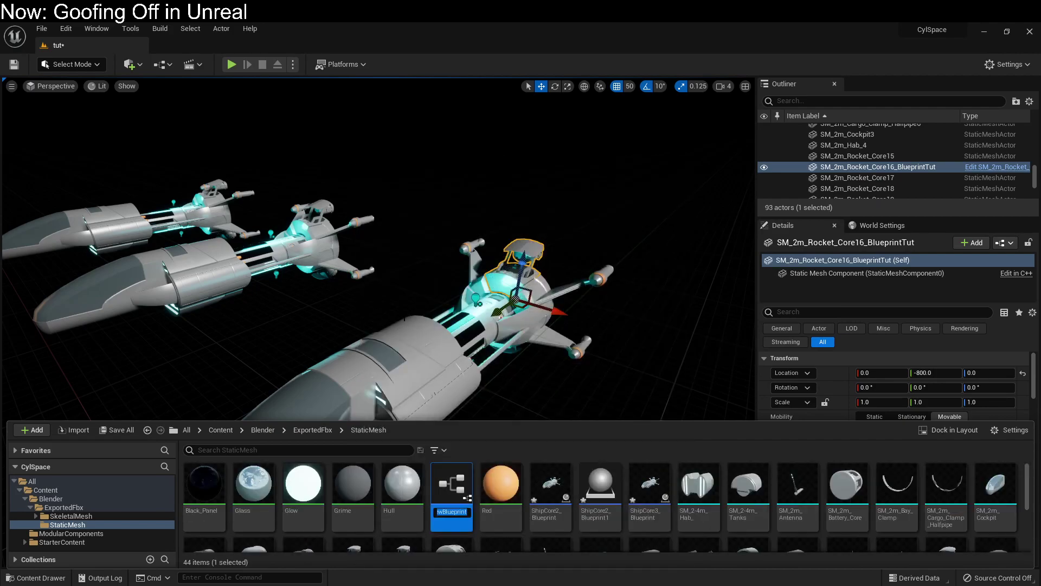
text(Engine)
key(Return)
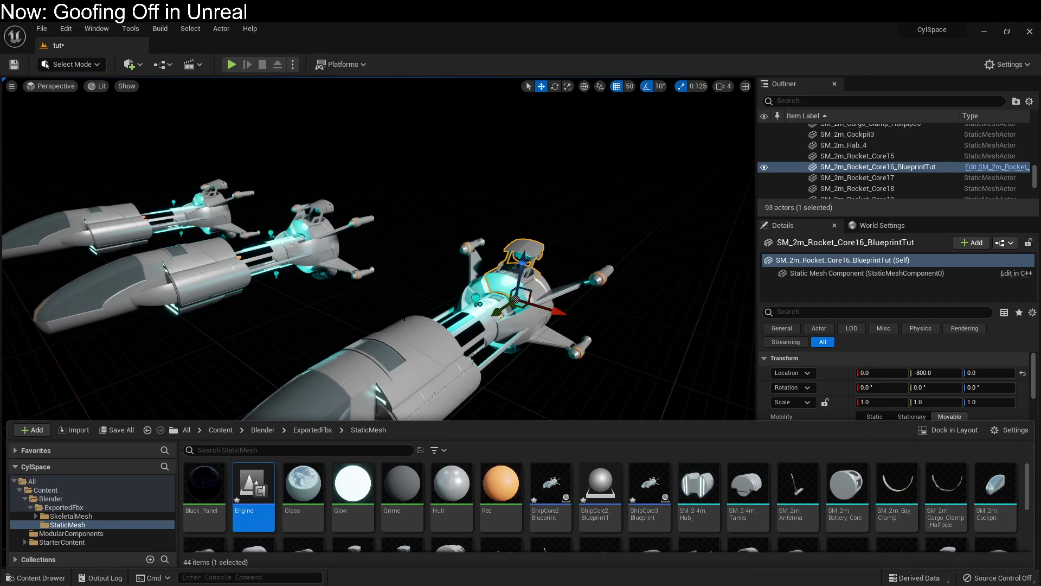
Open the Engine Blueprint, change its parent class to StaticMeshComponent, and compile it
double_click(254, 488)
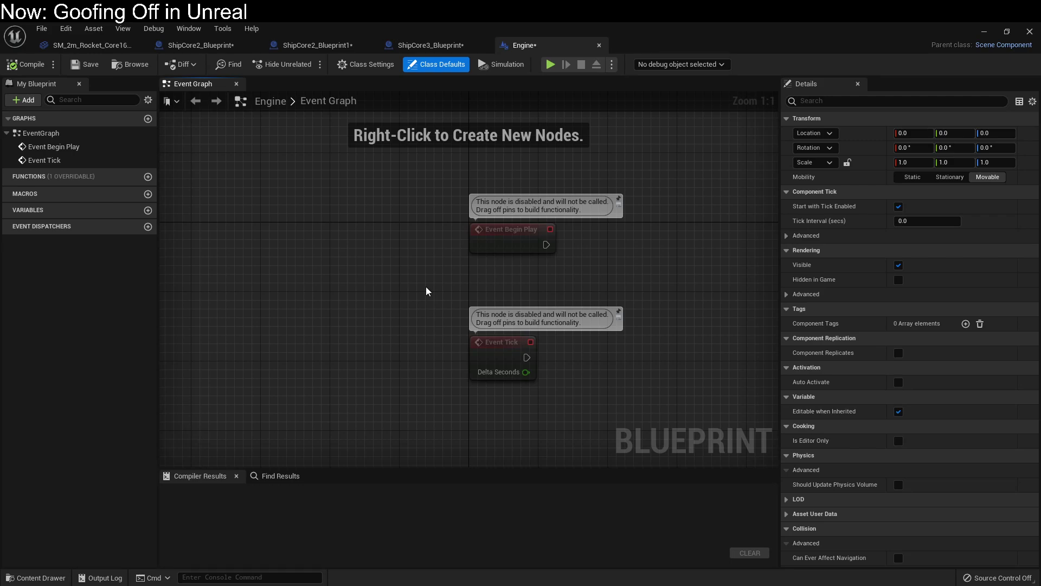
click(367, 64)
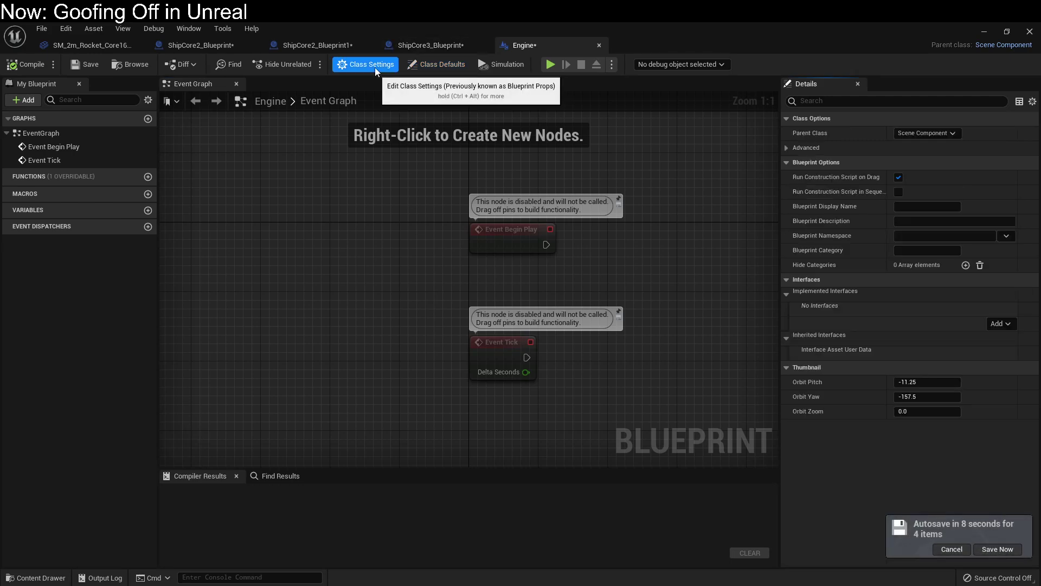
click(940, 135)
text(stat)
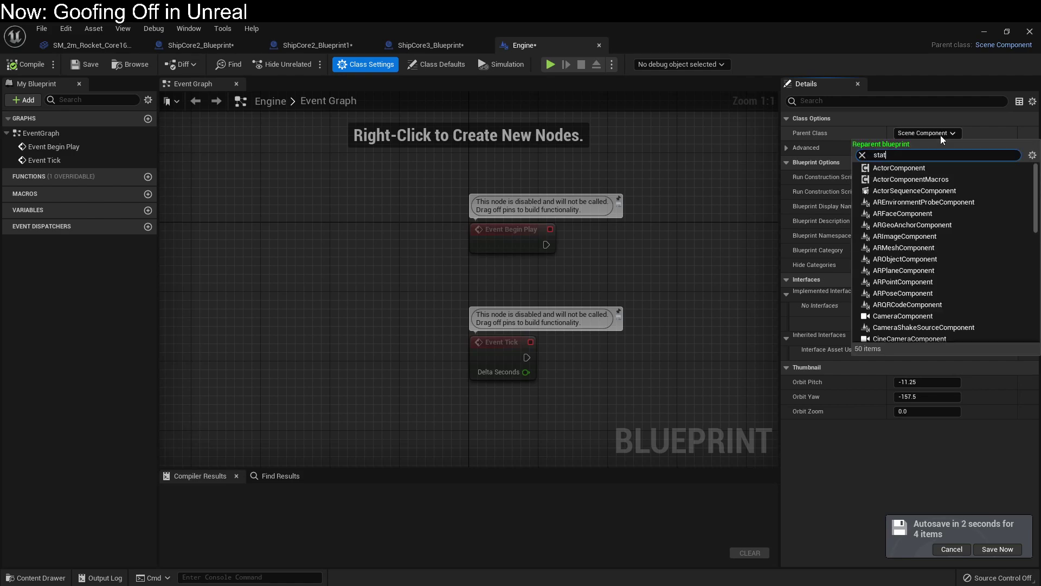
text(ic)
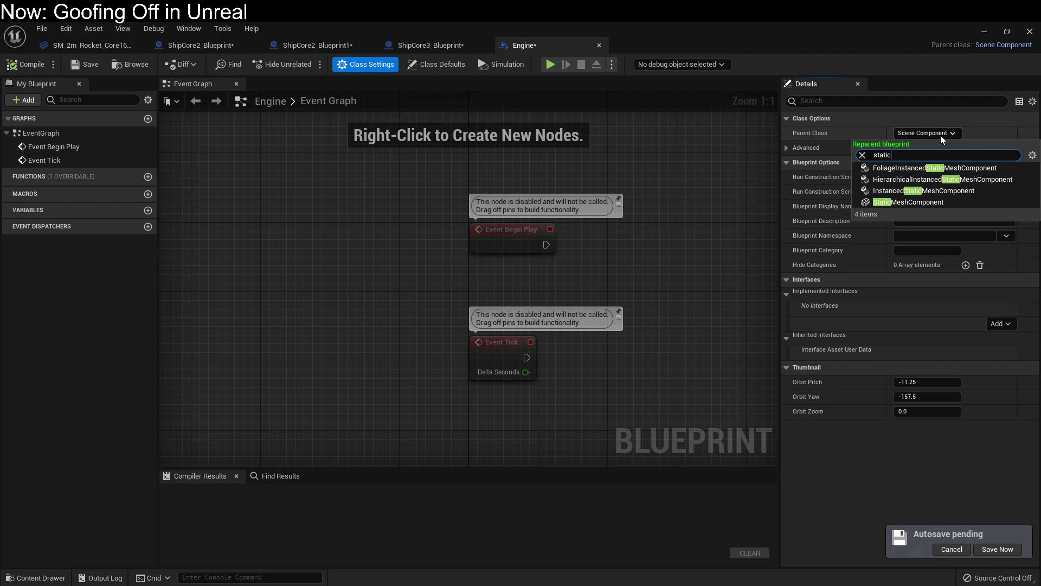
click(915, 201)
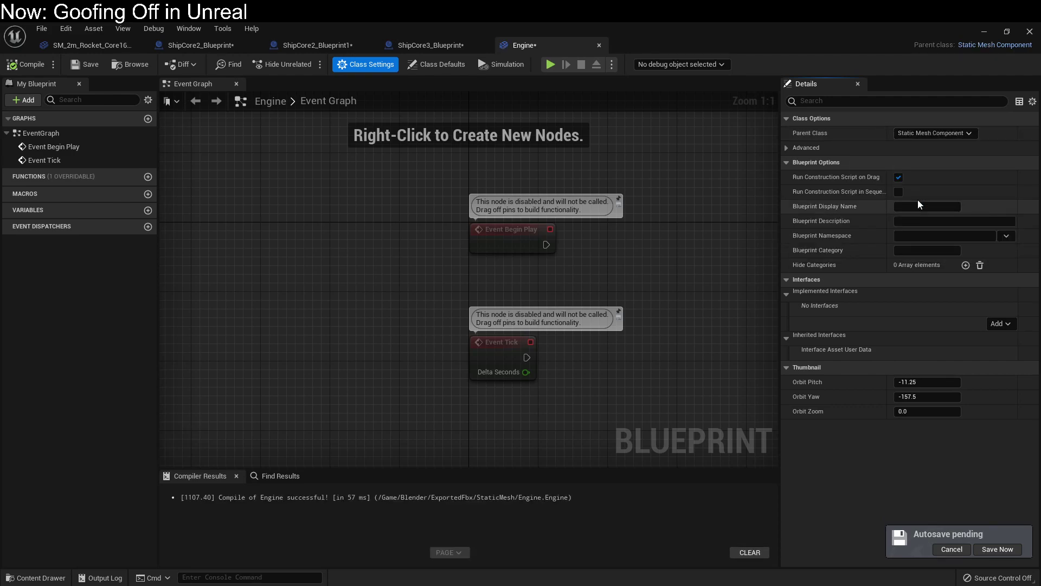
click(100, 65)
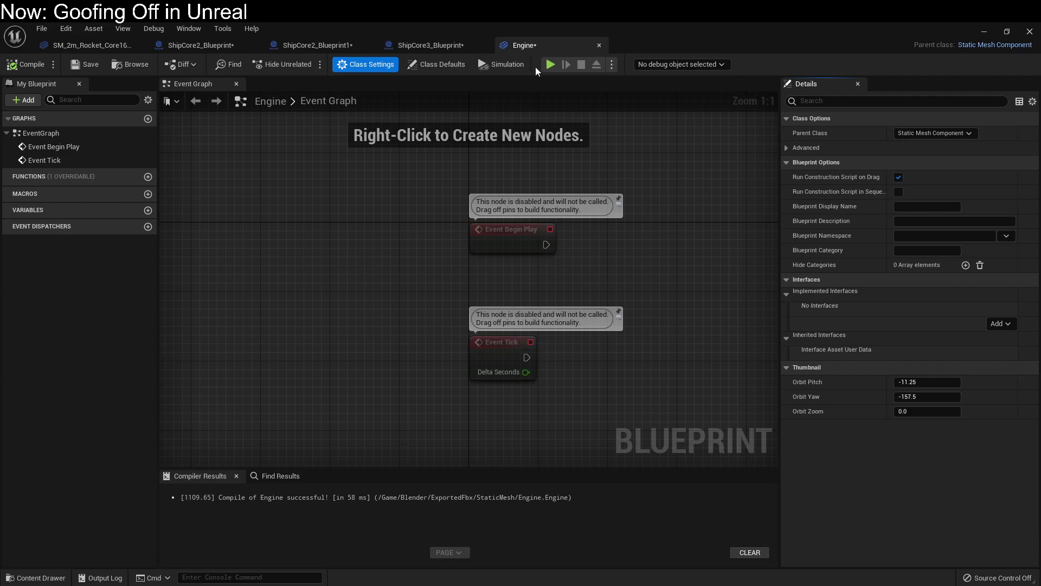
Set the default static mesh of the Engine Blueprint to SM_2-4m_Hab_ in its class defaults
click(446, 69)
click(971, 208)
scroll(958, 321, down, 10)
click(959, 321)
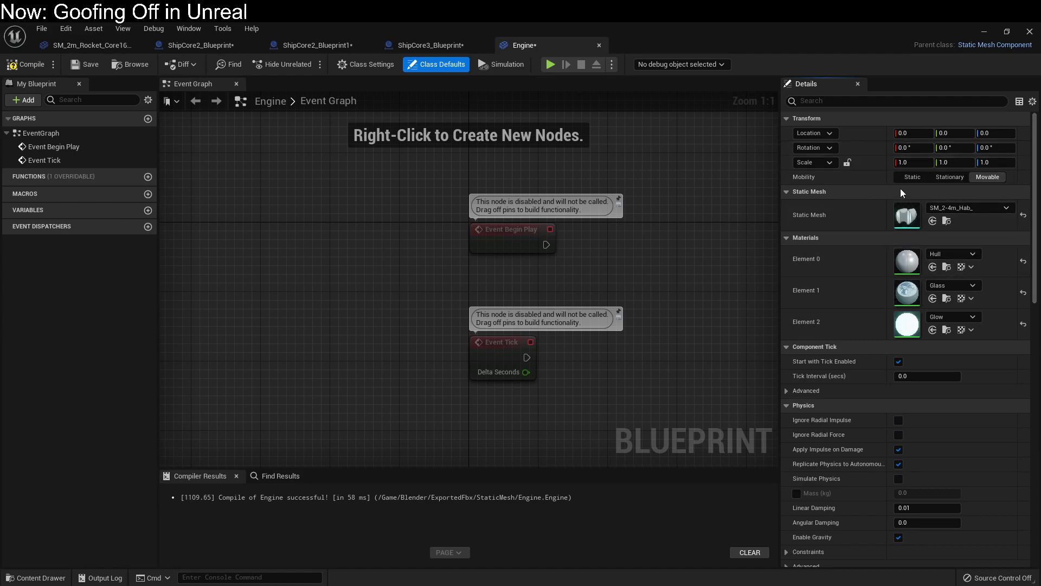
Add the Engine Blueprint as a component in ShipCore2_Blueprint and attach it directly to ShipCore2_DefaultSceneRoot
click(341, 48)
click(226, 49)
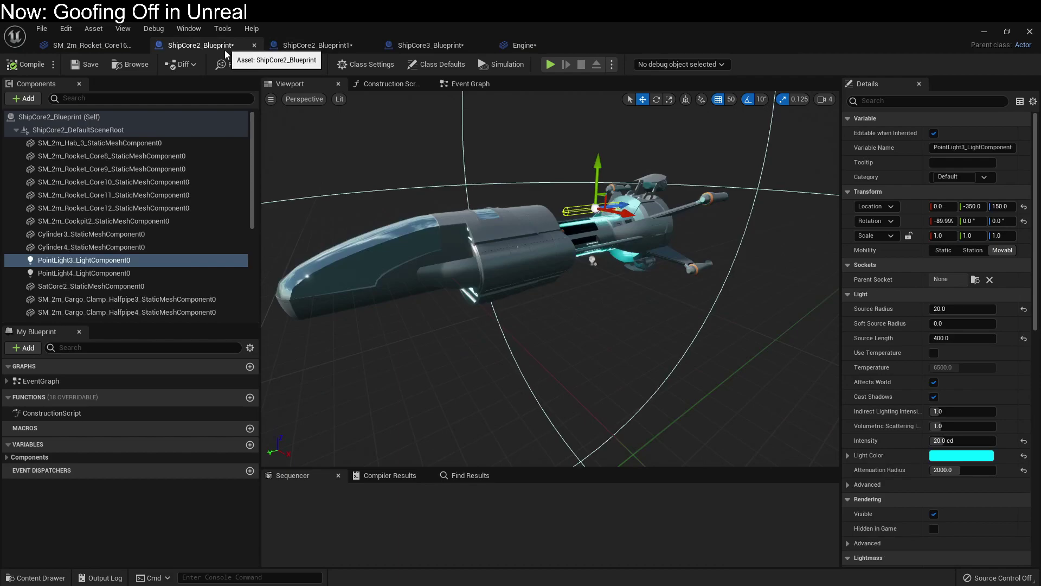
drag(336, 347, 271, 434)
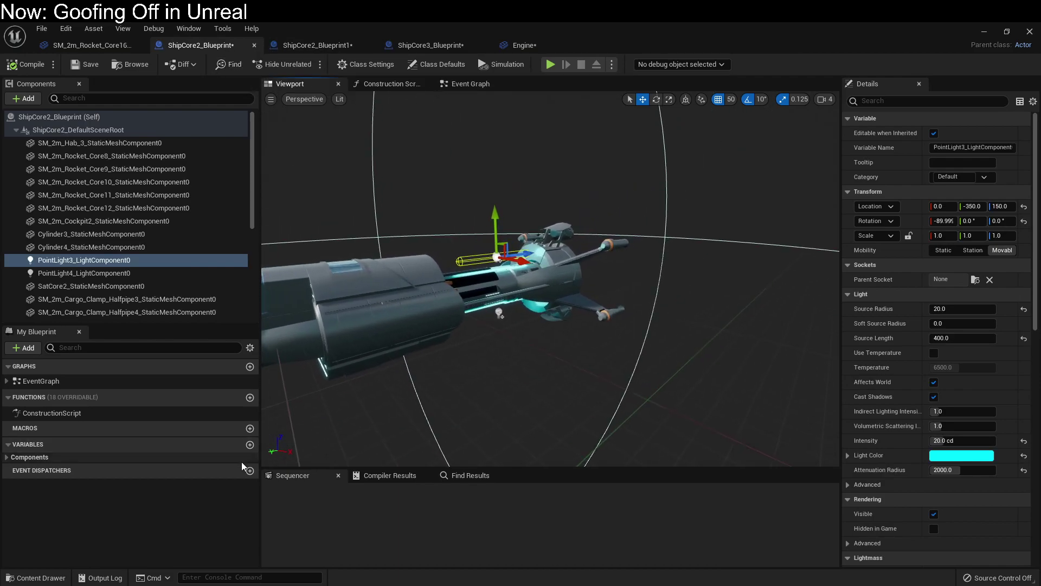
click(35, 578)
drag(259, 448, 704, 255)
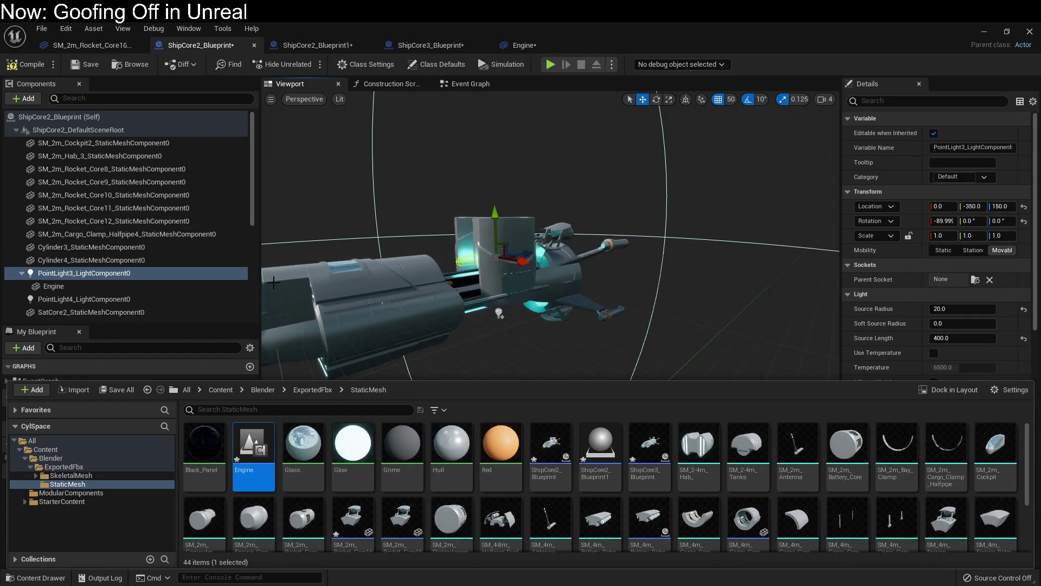
click(127, 286)
drag(145, 293, 178, 133)
click(217, 151)
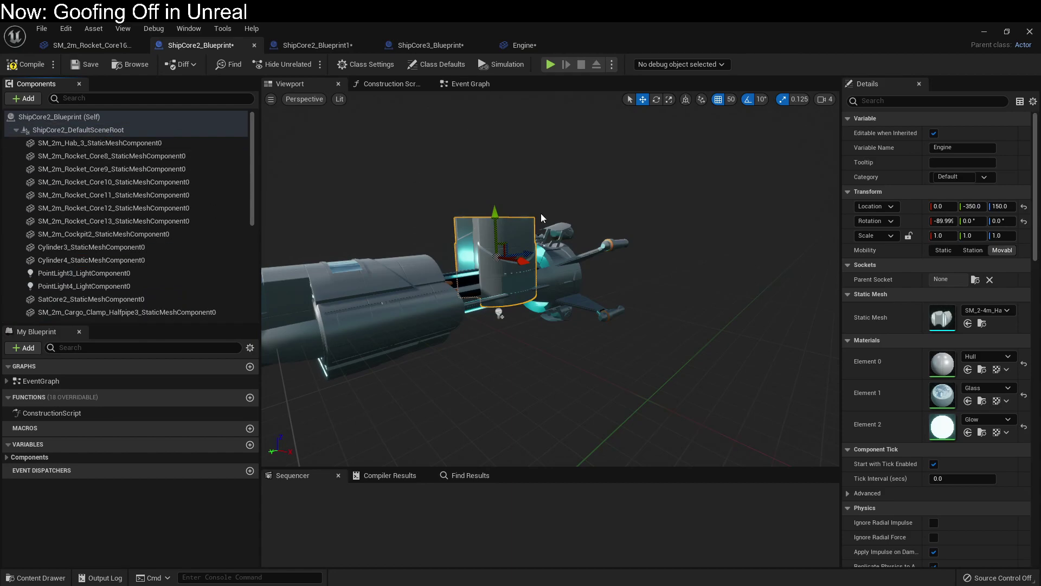
Raise the Engine component above the ship to a Z location of 600 and set its static mesh to SM_2m_Engine_Core
drag(495, 233, 492, 135)
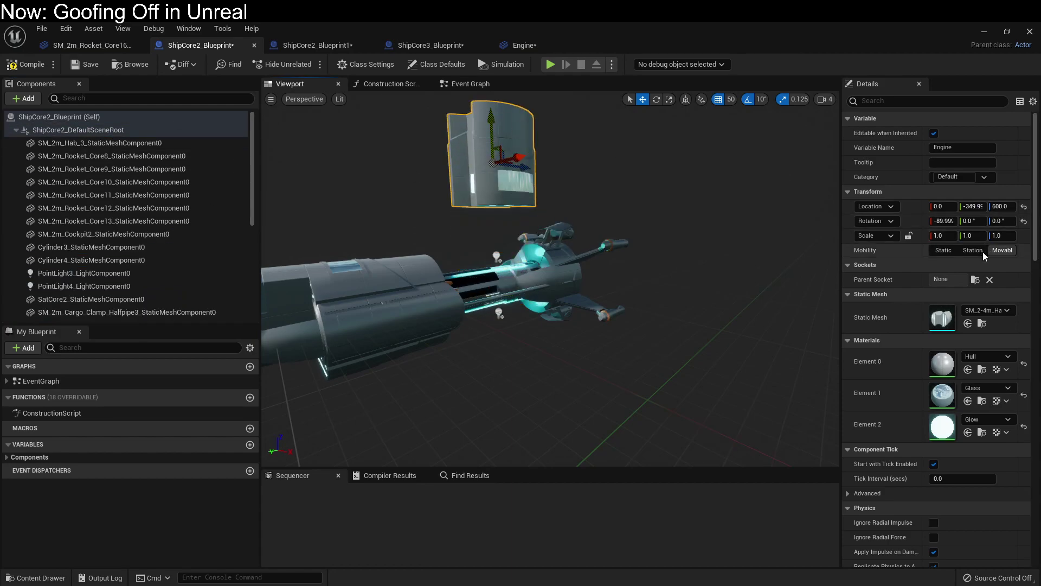
click(987, 310)
scroll(944, 443, down, 3)
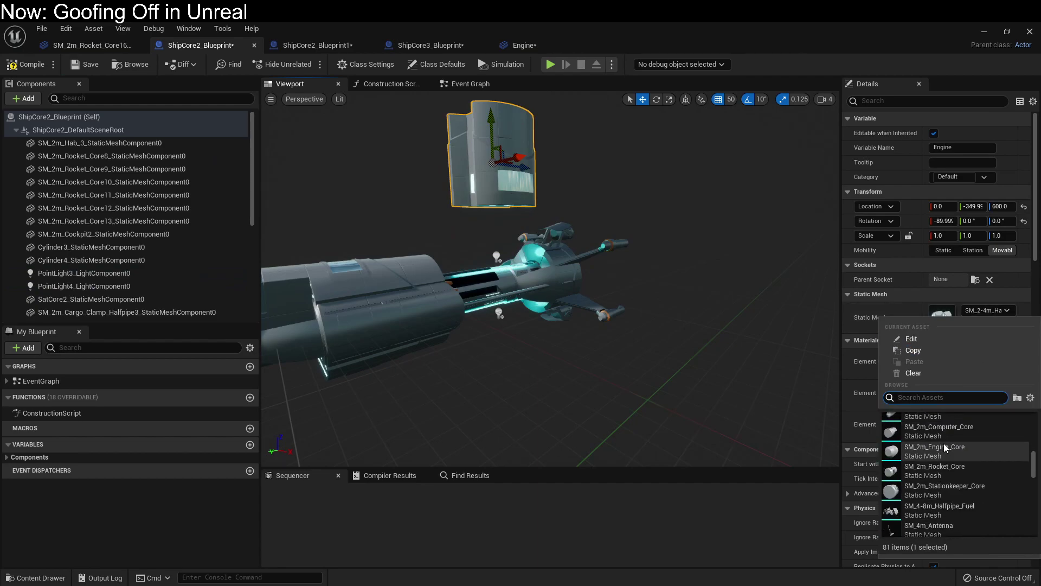
click(944, 446)
mouse_move(322, 126)
right_down()
mouse_move(322, 108)
mouse_move(322, 126)
right_up()
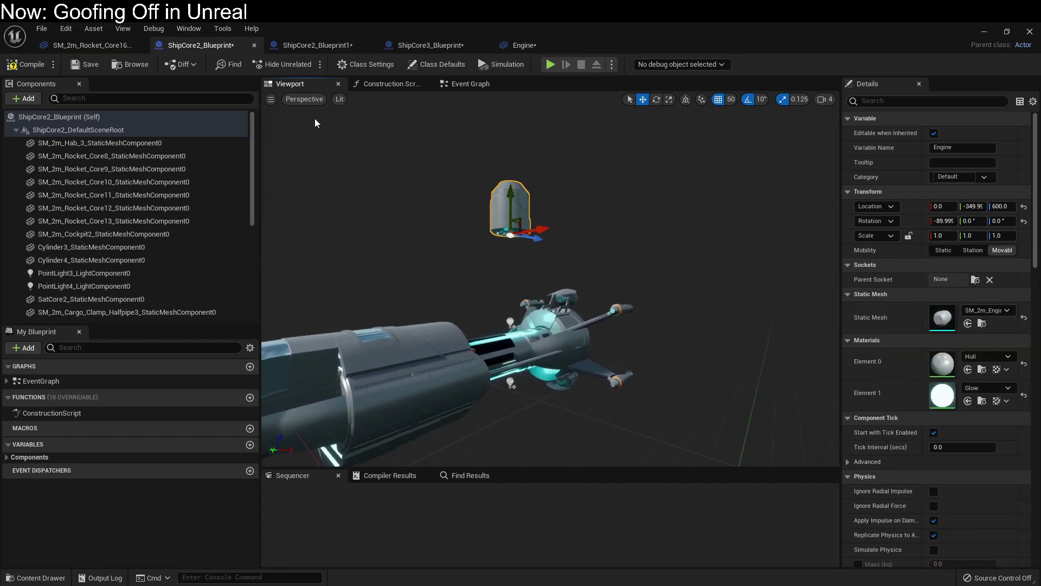
Add a variable named Price of type Float to the Engine Blueprint
click(506, 46)
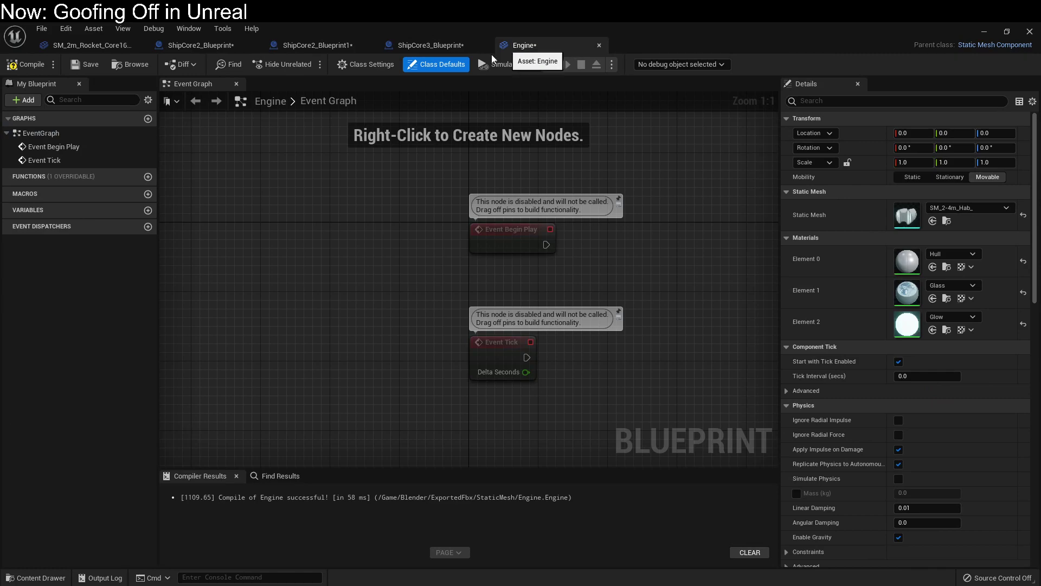
click(150, 211)
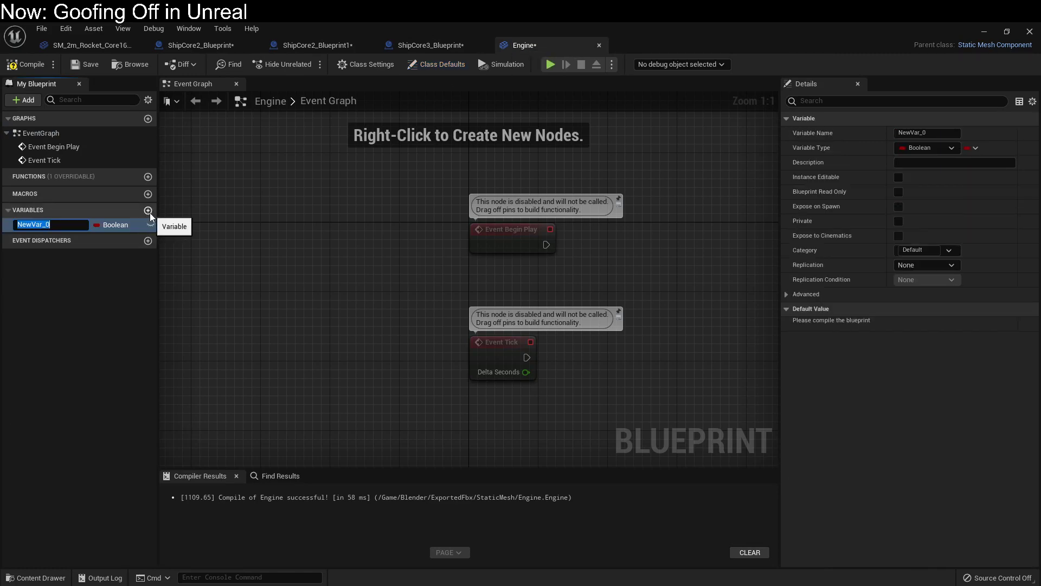
text(Price)
key(Return)
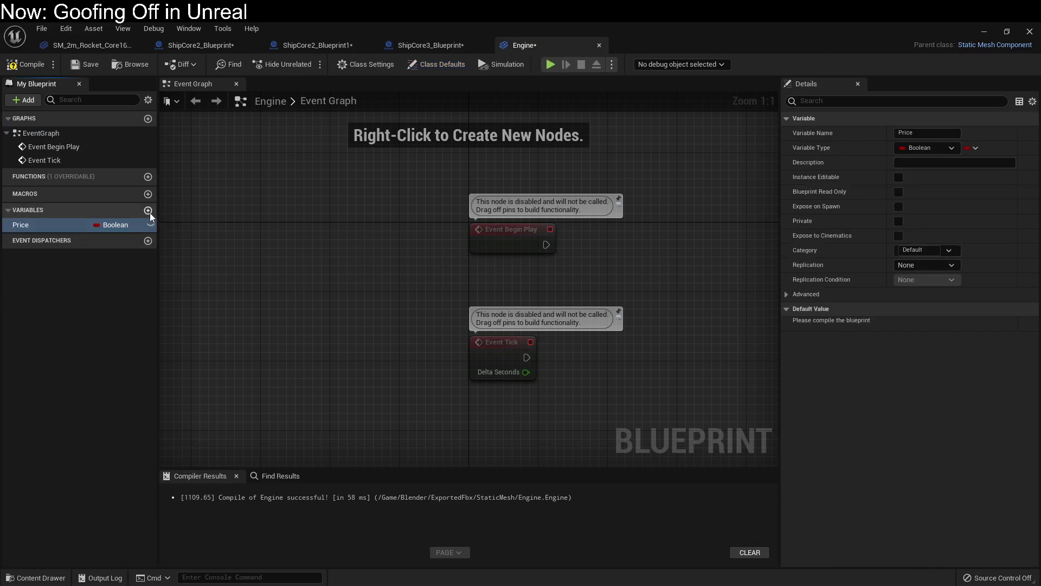
click(132, 225)
text(float)
key(Return)
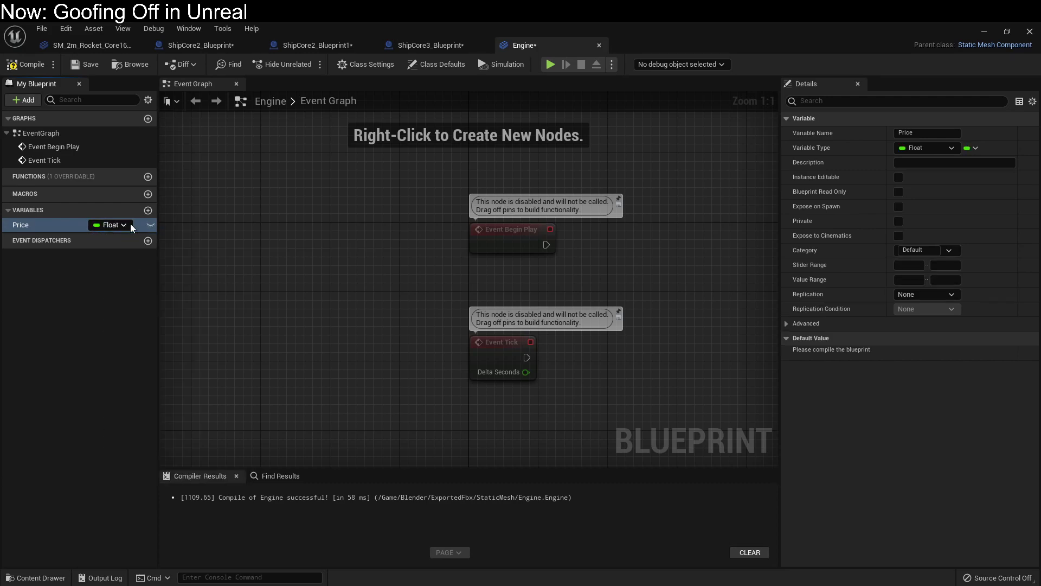
Add Float variables named Fuel Use and Propulsion to the Engine Blueprint, and compile it
click(148, 211)
text(Fuel S)
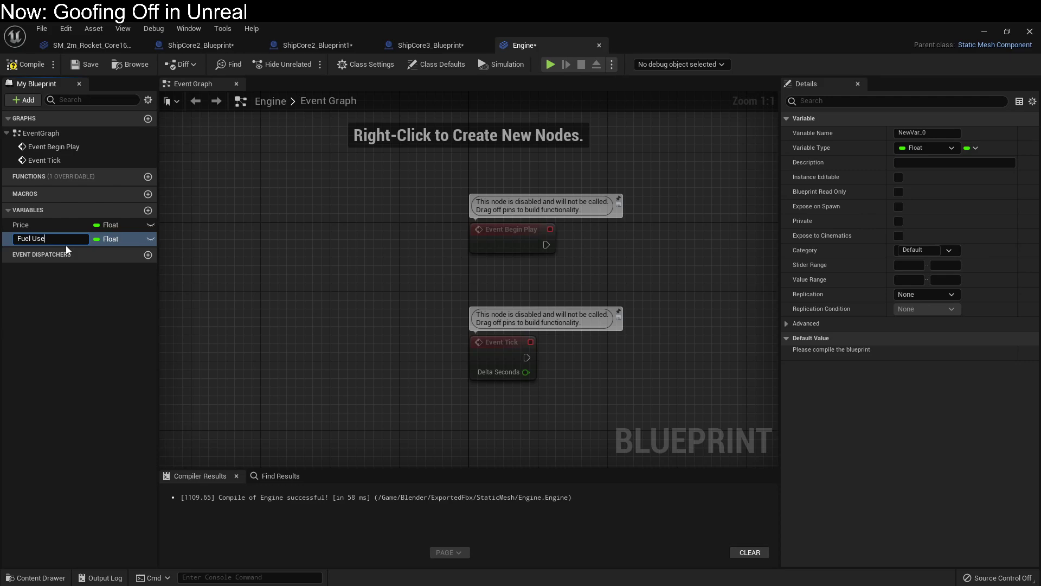
key(Return)
click(149, 211)
text(Propulsion)
key(Return)
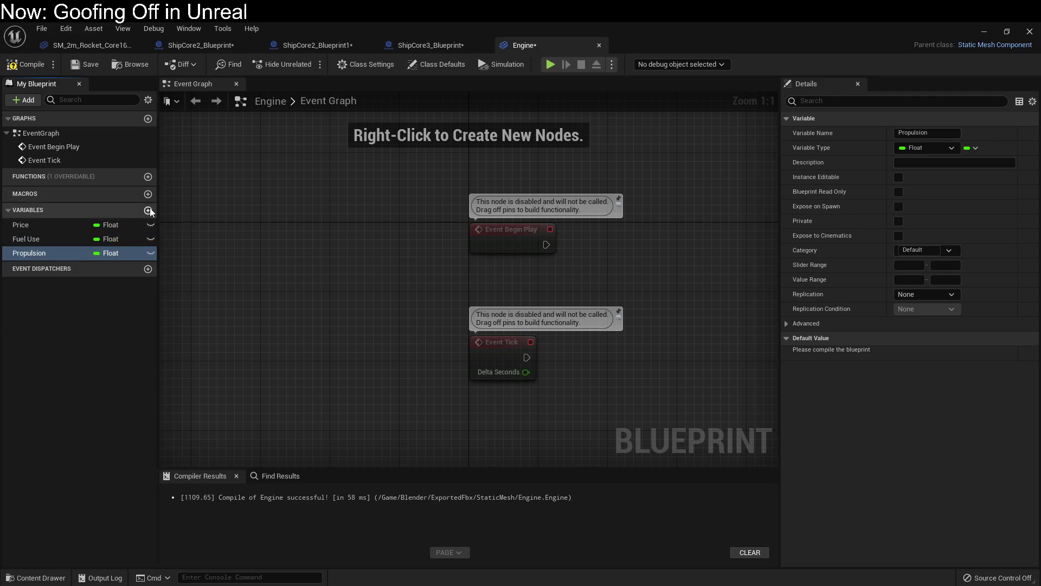
click(43, 63)
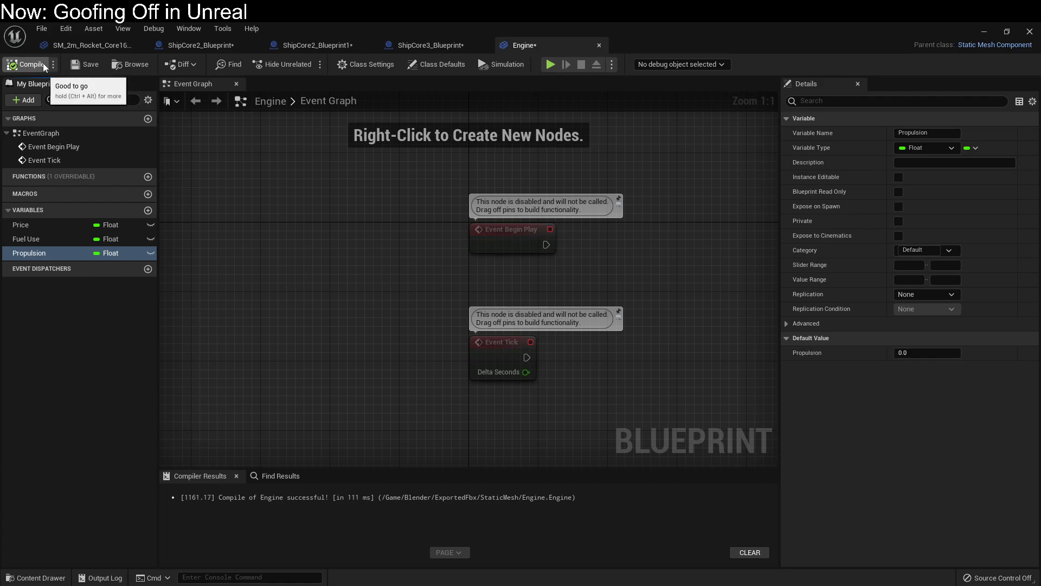
In ShipCore2_Blueprint, set the Engine component's Price to about 1.84, Fuel Use to 0.6 and Propulsion to about 1.22
click(446, 46)
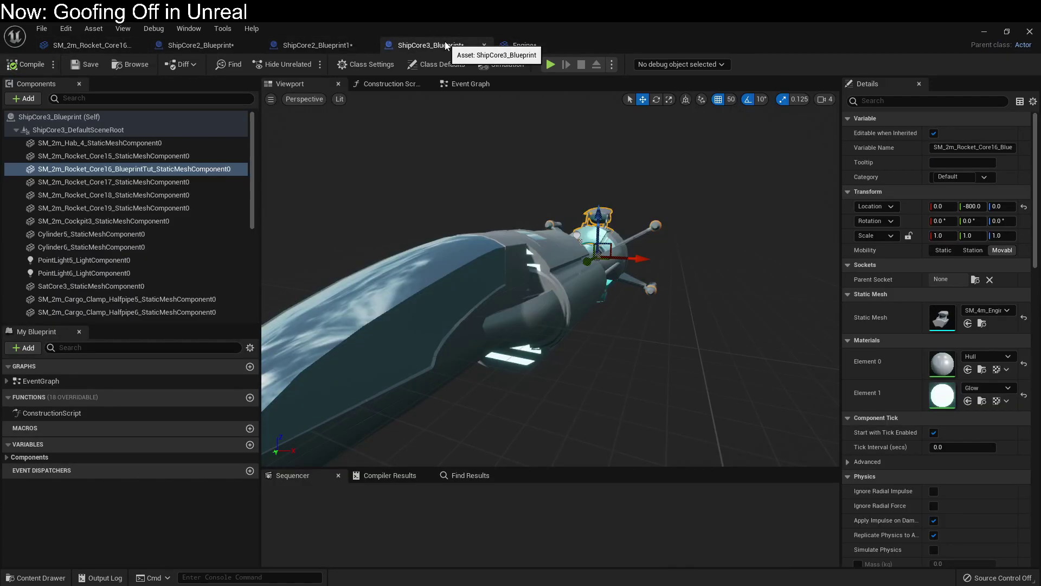
click(203, 45)
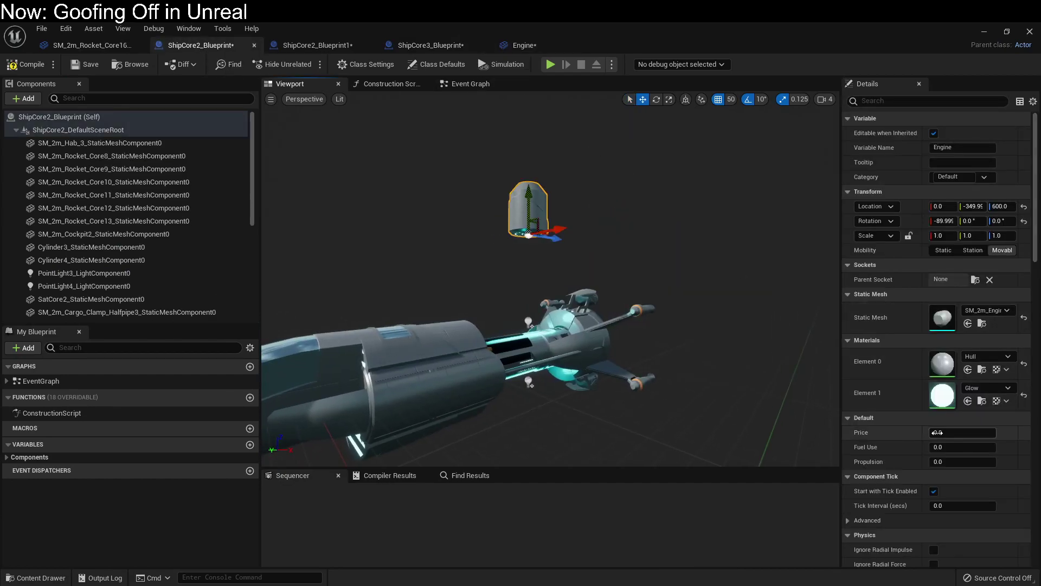
drag(936, 432, 908, 444)
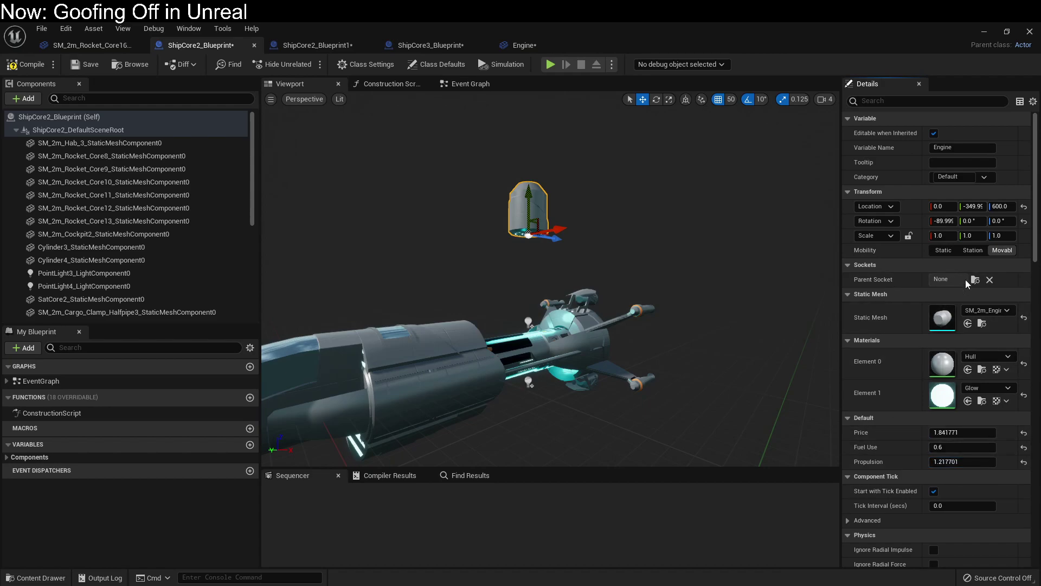
Change the Engine component's static mesh to SM_8m_Halfpipe_Fuel
click(985, 310)
scroll(932, 451, up, 2)
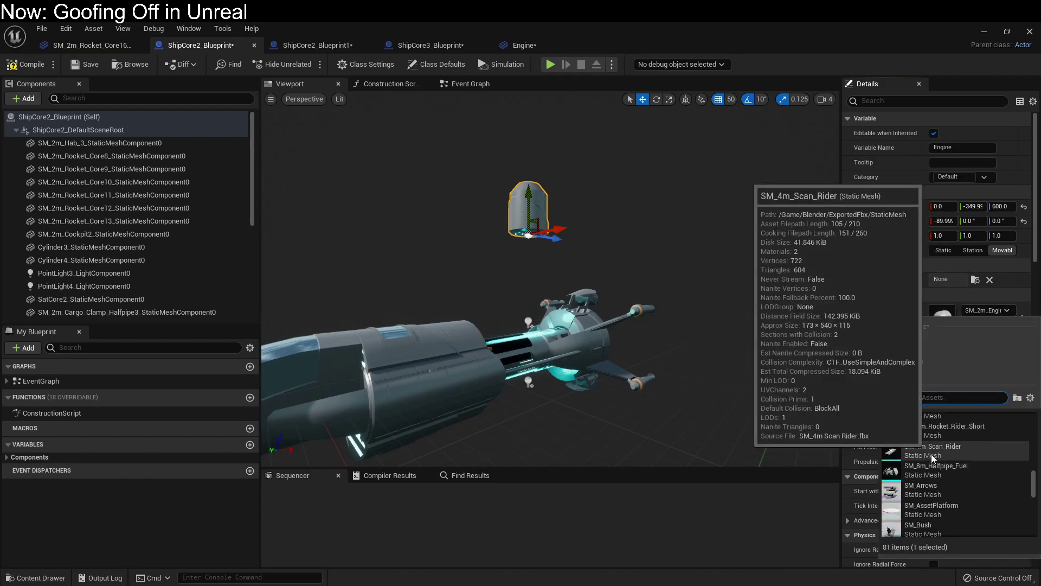
click(932, 454)
Rotate the Engine component to 0° on all axes and place it above the ship at about Y 100, Z 600
drag(529, 212, 553, 298)
key(e)
key(w)
drag(502, 351, 426, 363)
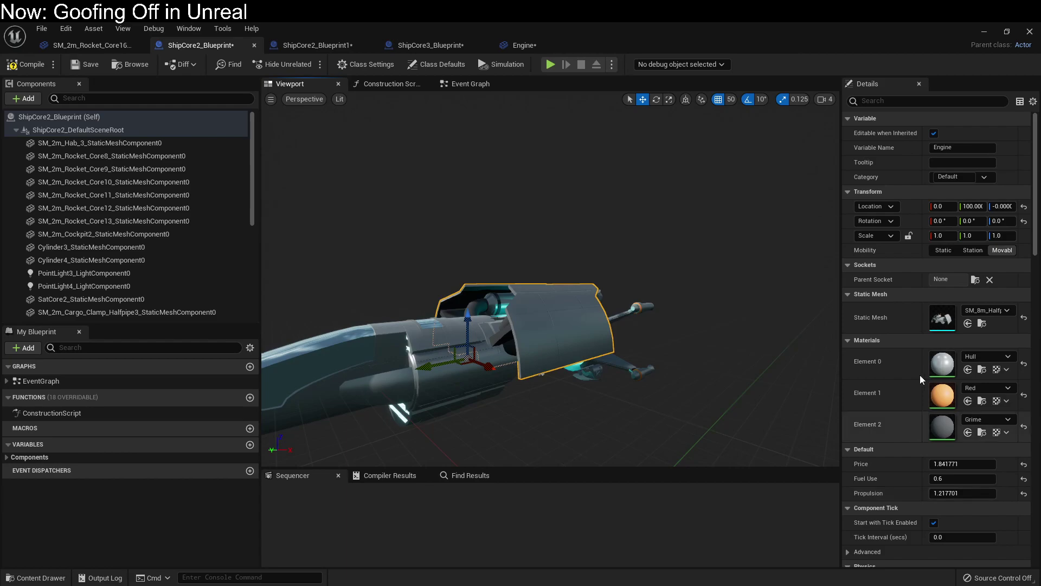
drag(466, 317, 442, 175)
right_drag(582, 289, 670, 293)
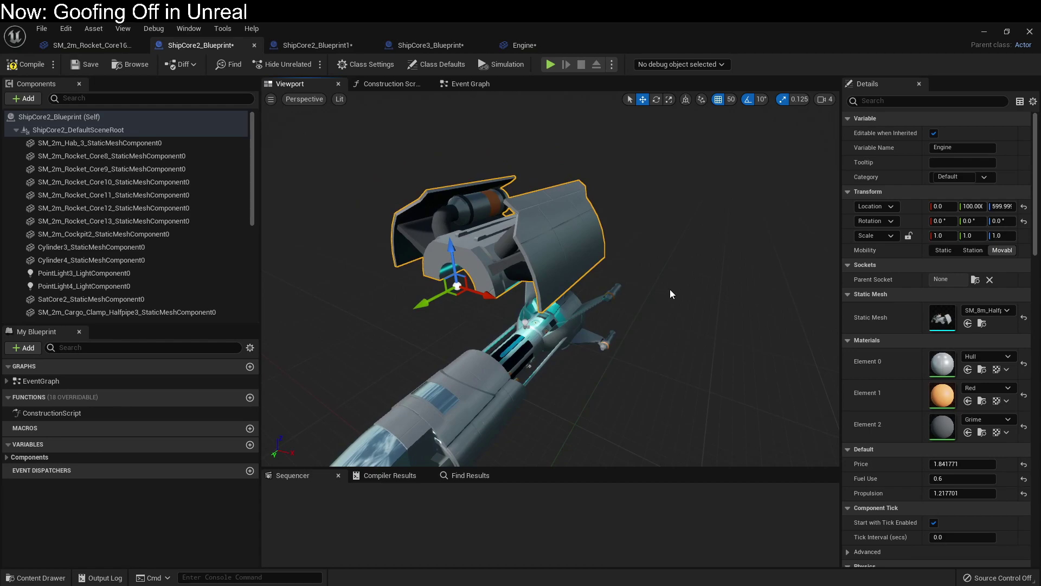
Open the SM_8m_Halfpipe_Fuel mesh for editing and view its sockets
double_click(948, 316)
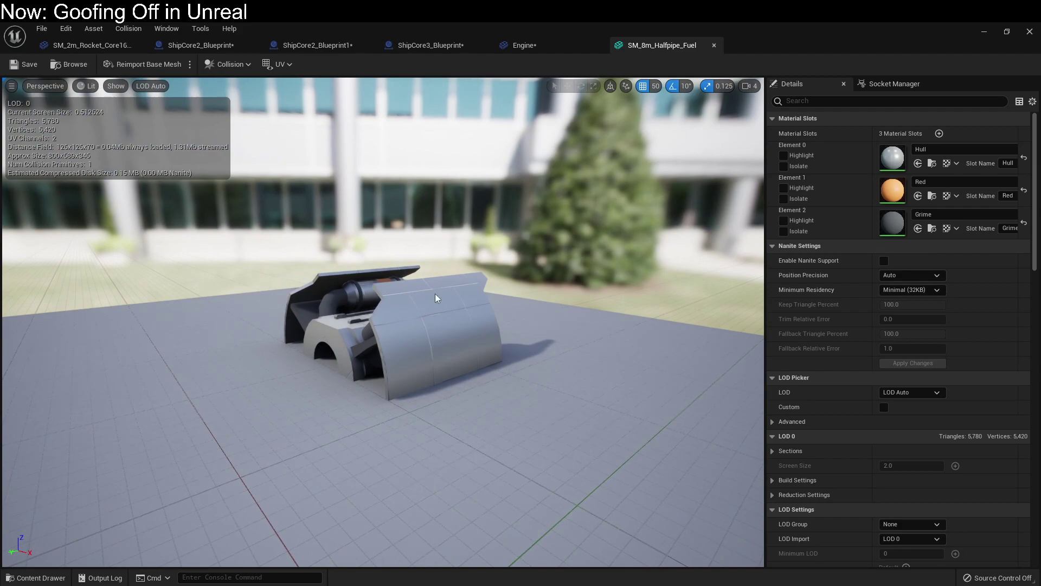
click(882, 82)
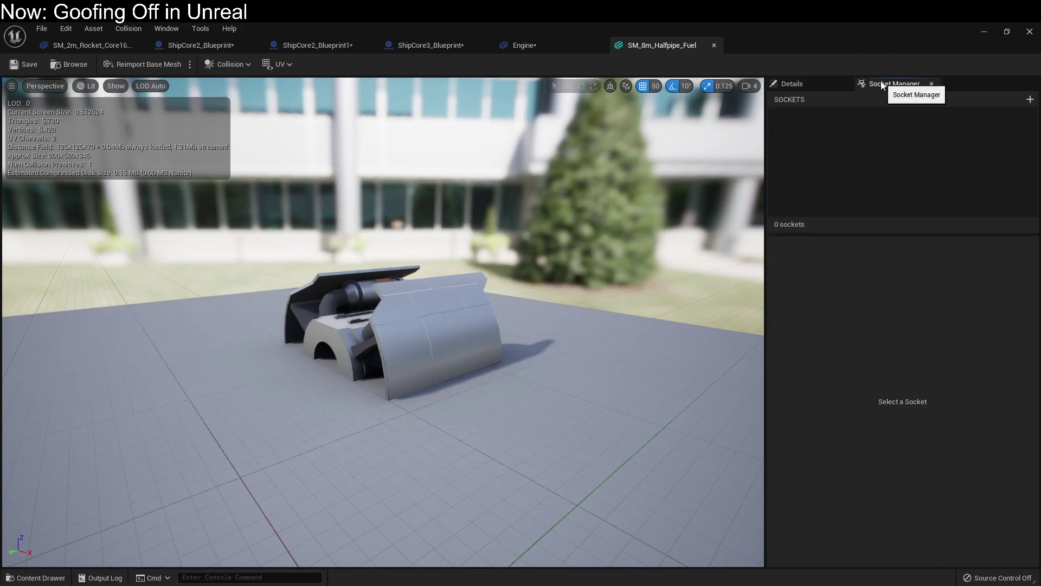